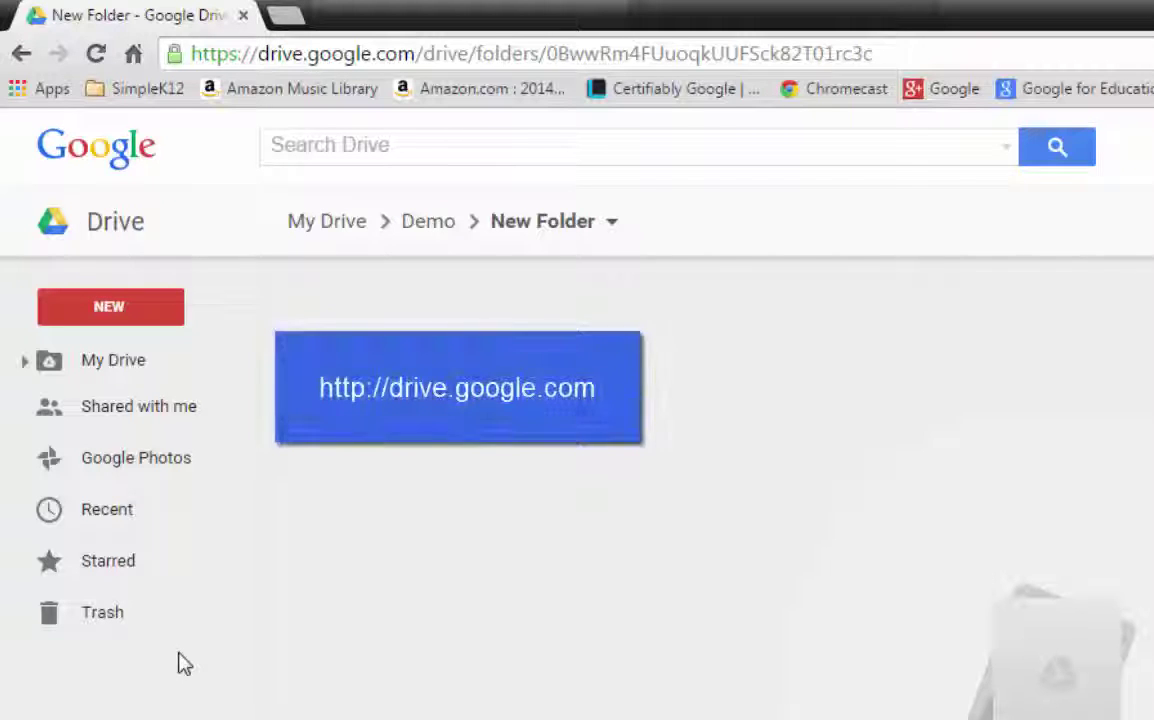
# - Create a new Google Form in the current Drive folder
pyautogui.click(113, 318)
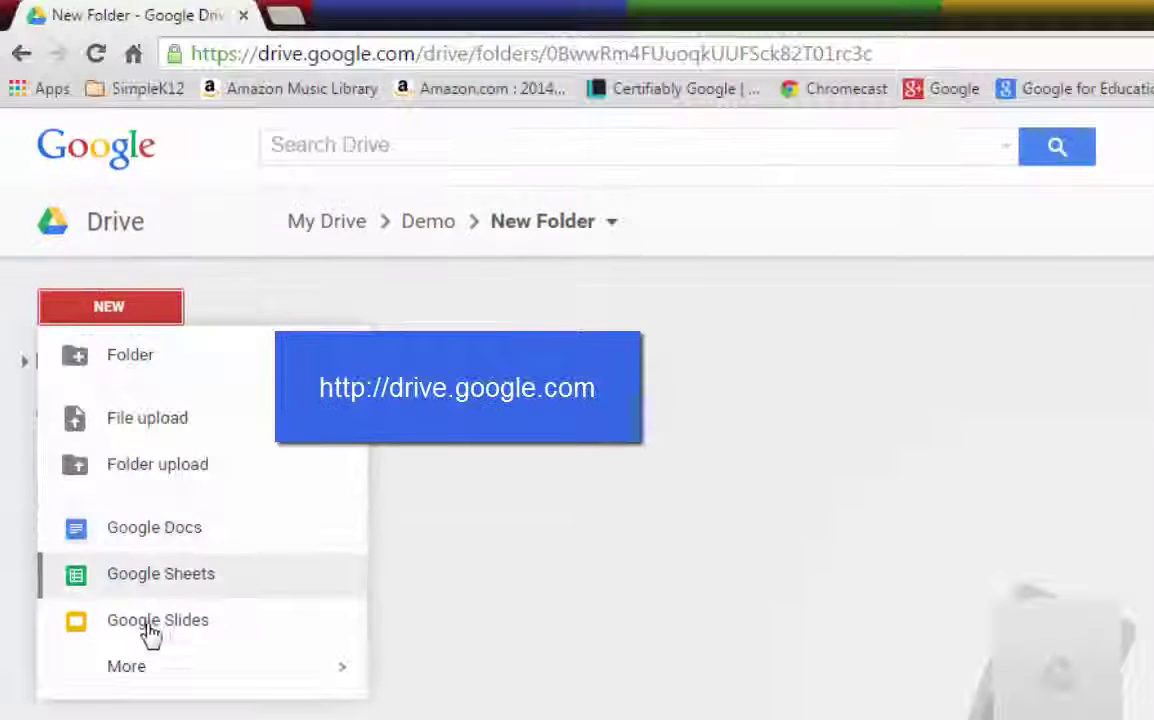
pyautogui.moveTo(149, 668)
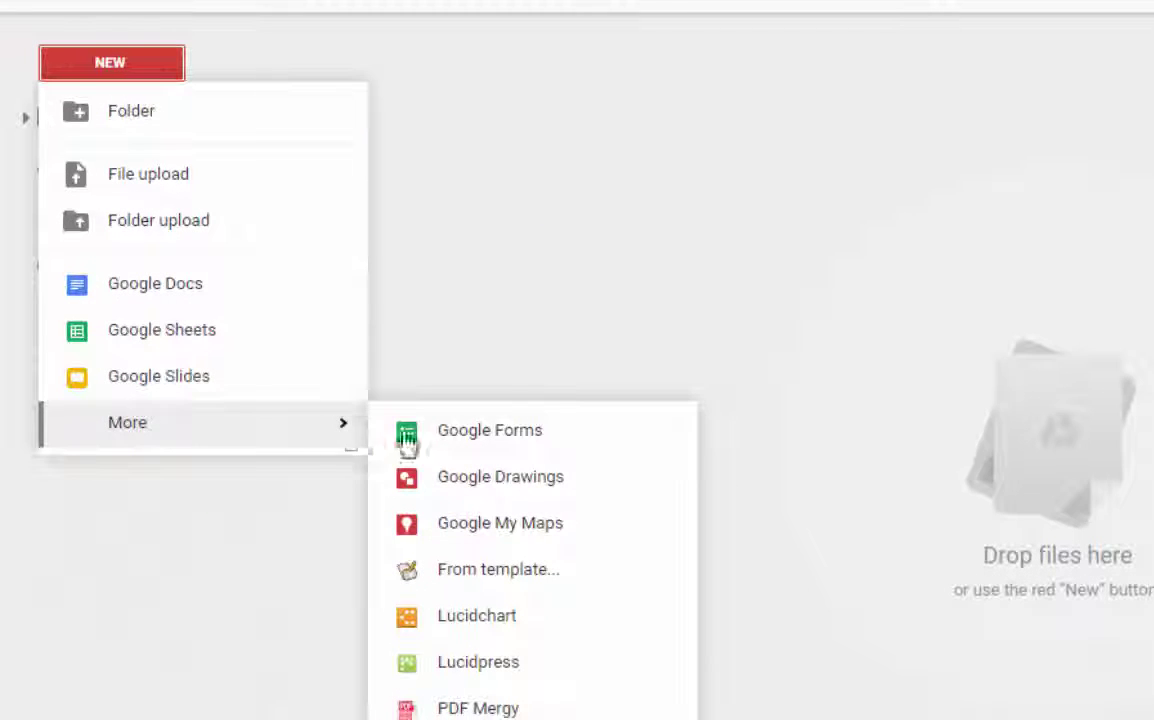
pyautogui.click(510, 432)
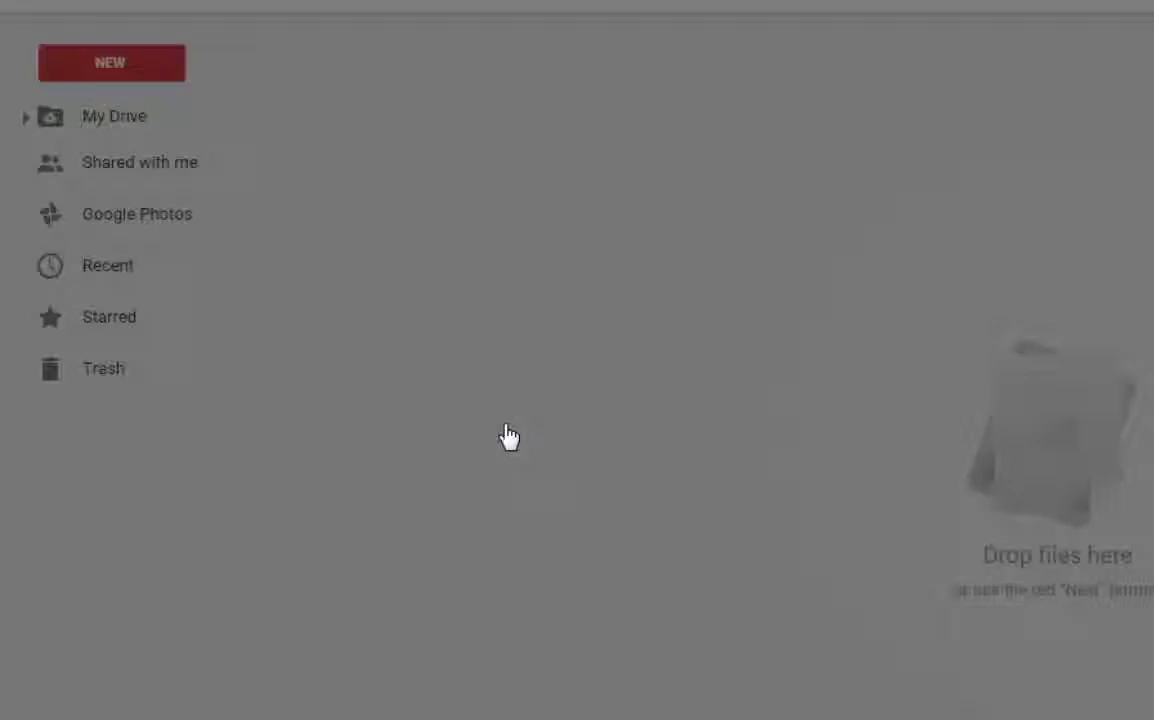
pyautogui.press('Return')
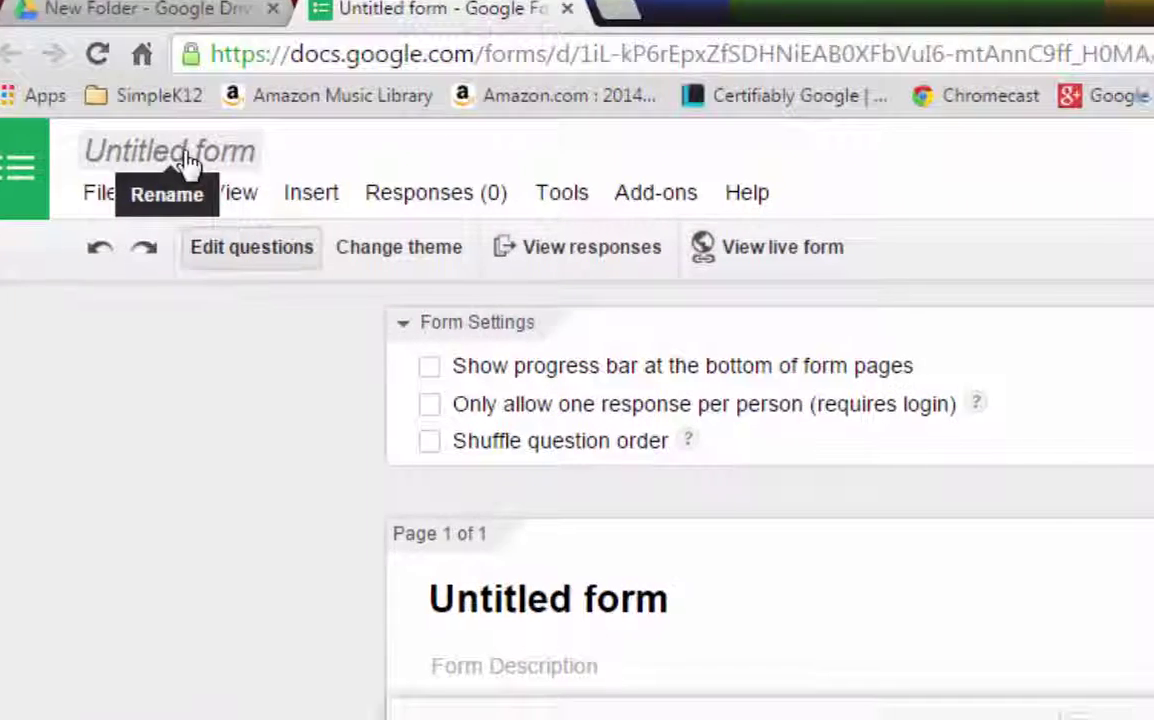
# - Rename the untitled form as "Demo form"
pyautogui.click(136, 112)
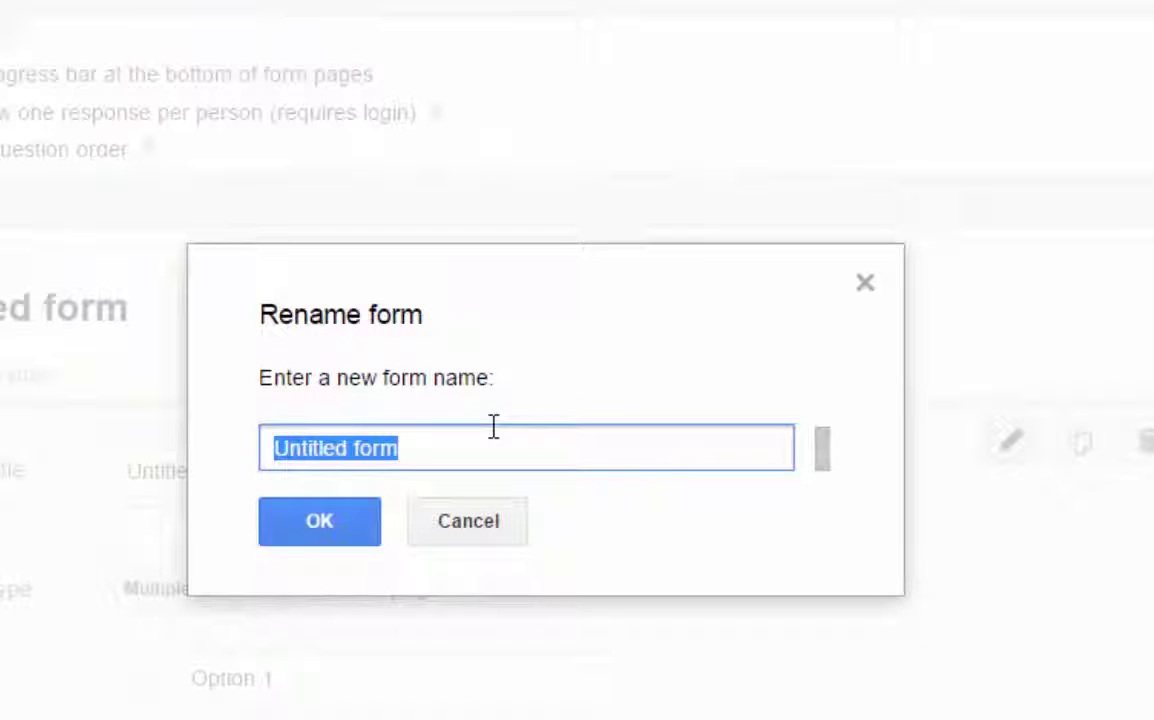
pyautogui.write('Demo form')
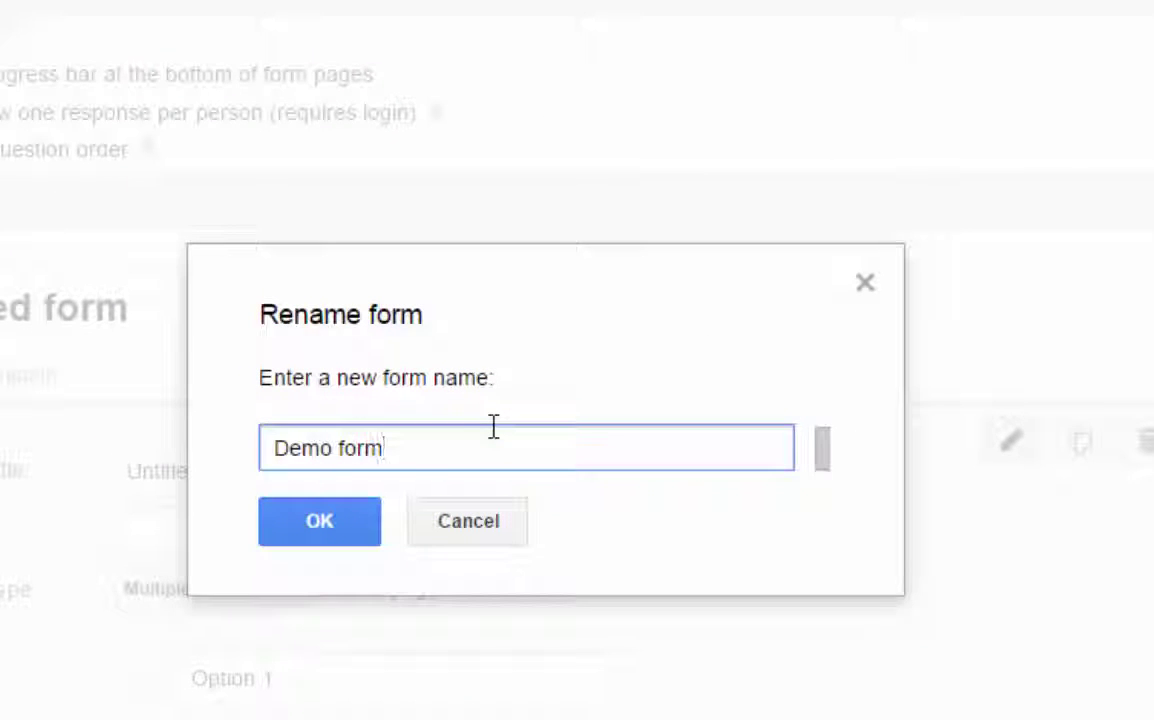
pyautogui.click(365, 520)
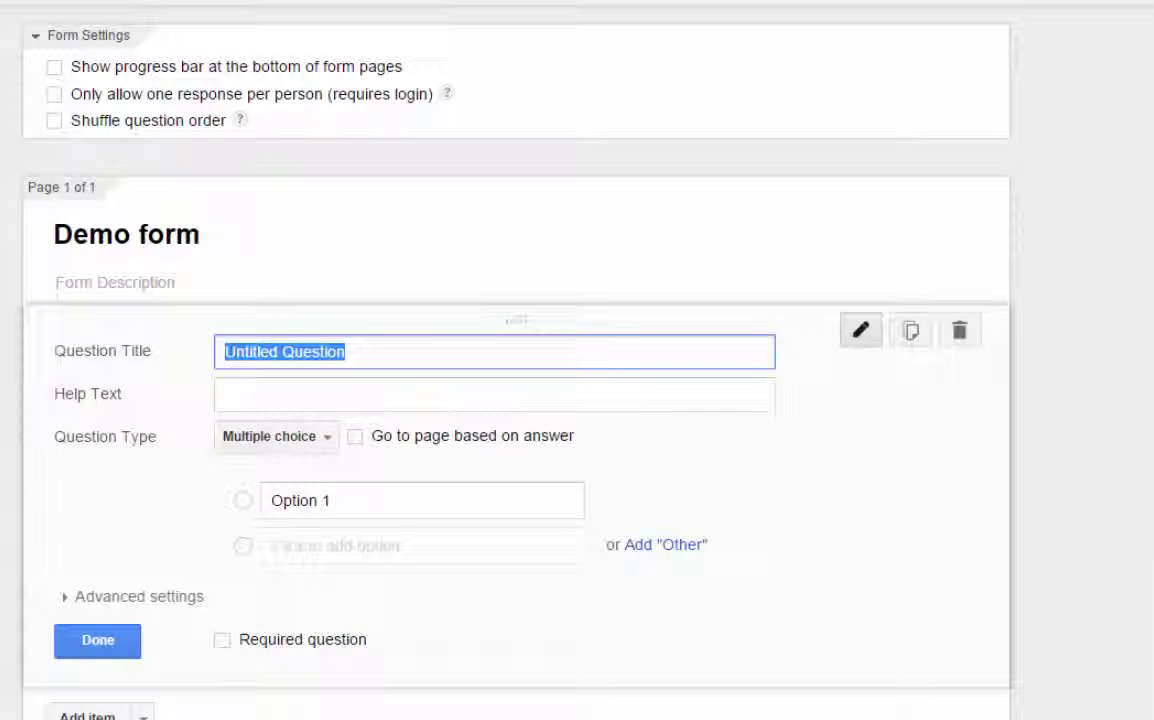
# - Turn the first question into a required Text question titled "Name" and finish editing it
pyautogui.click(325, 440)
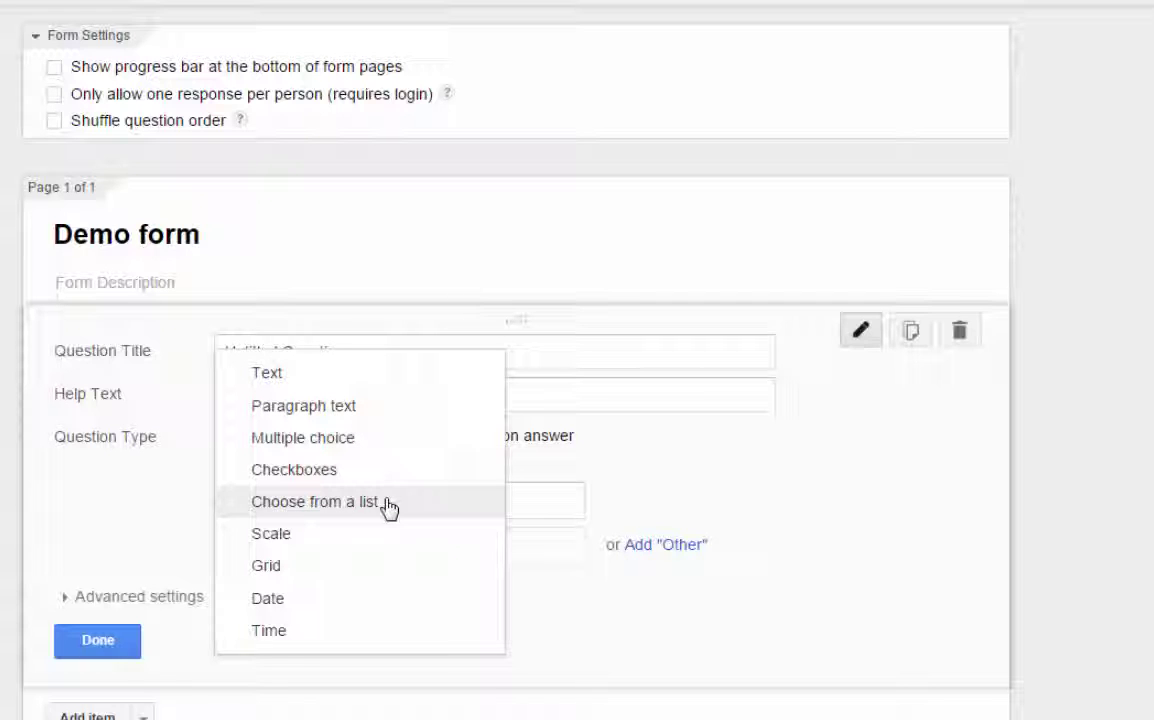
pyautogui.click(113, 641)
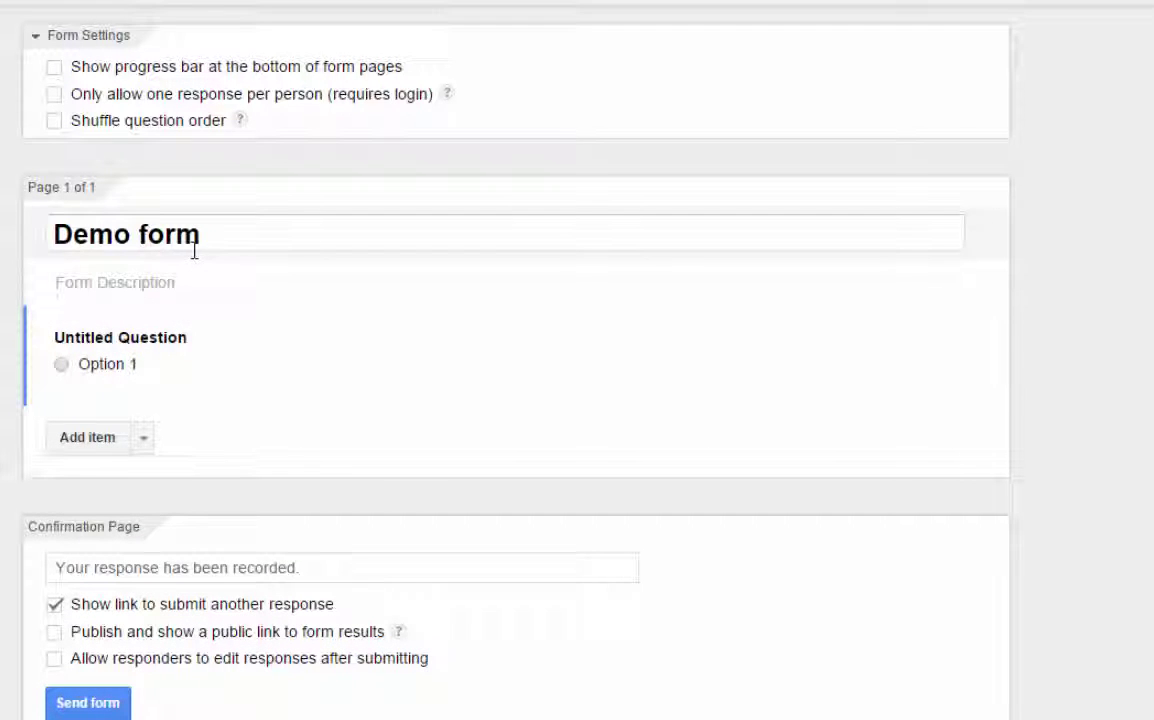
pyautogui.click(185, 334)
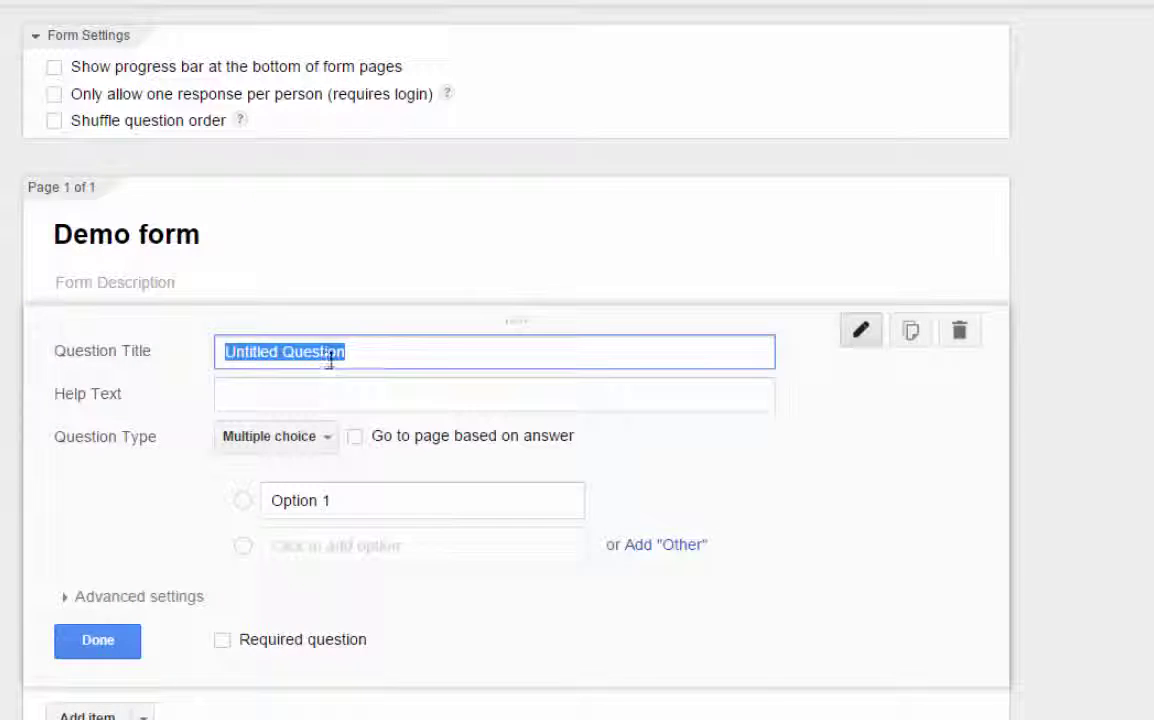
pyautogui.write('Name')
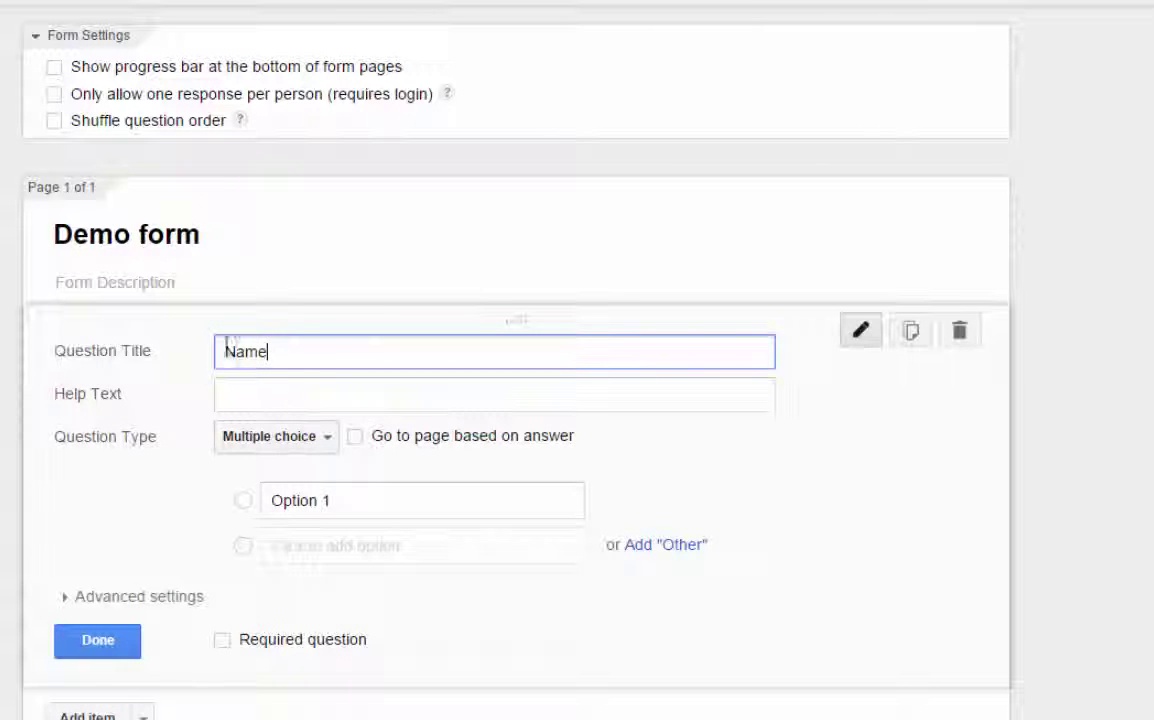
pyautogui.click(300, 446)
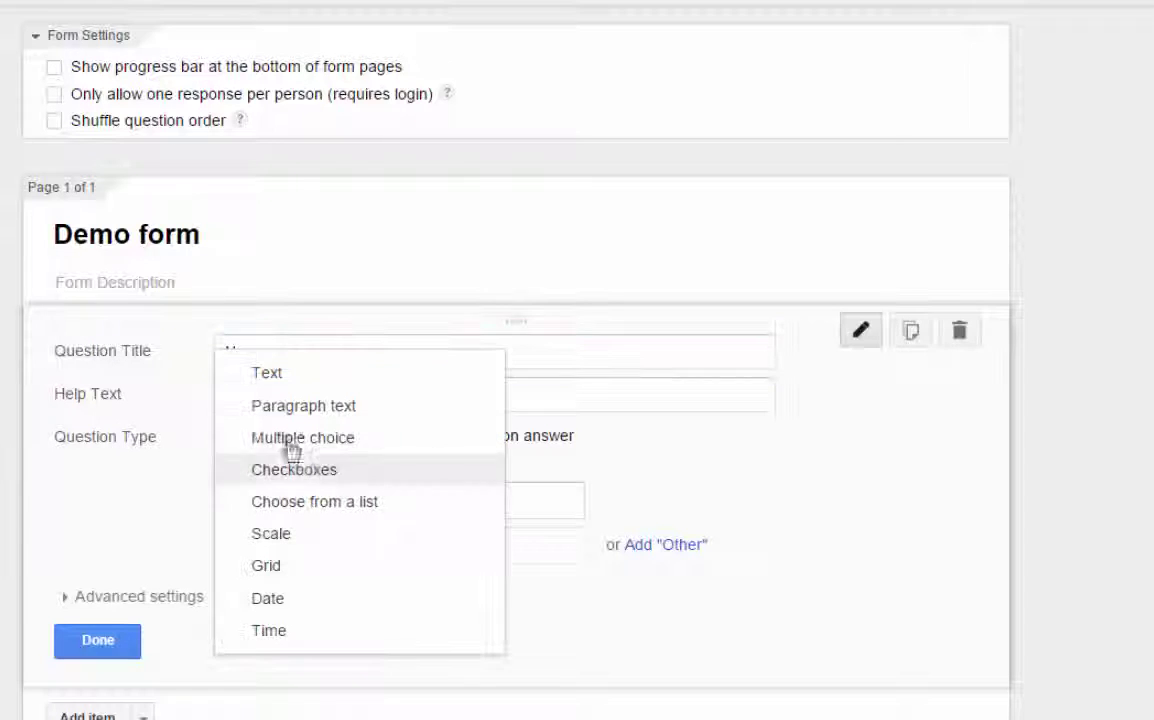
pyautogui.click(263, 374)
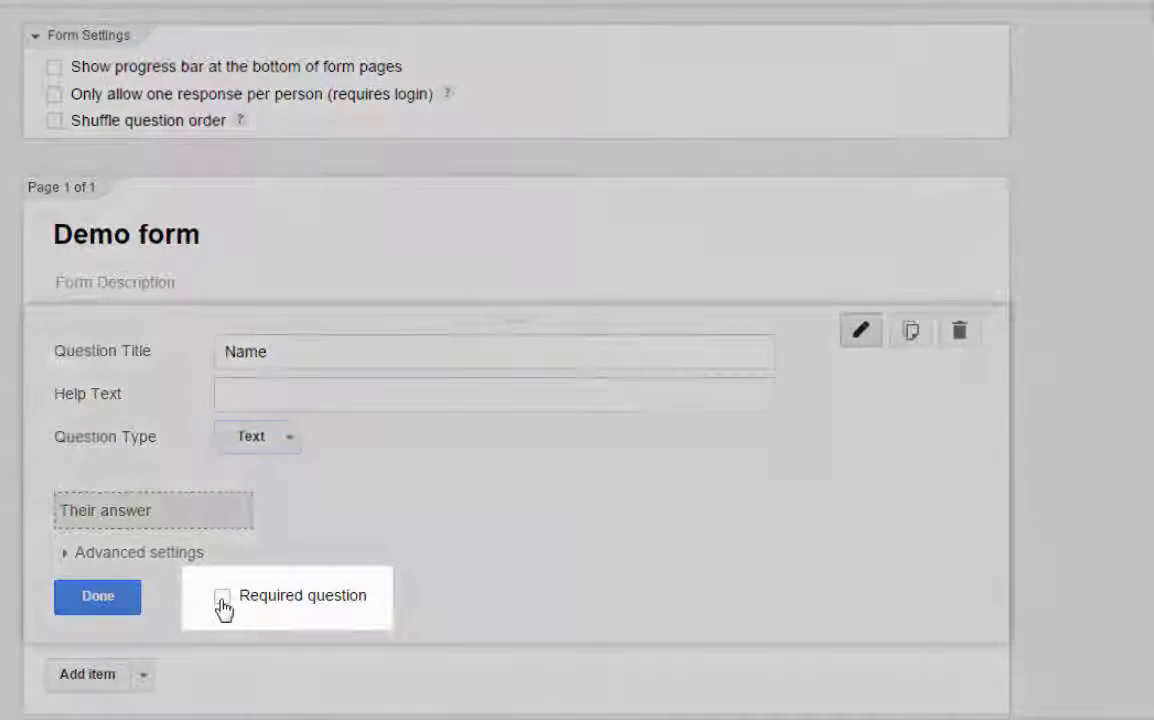
pyautogui.click(222, 598)
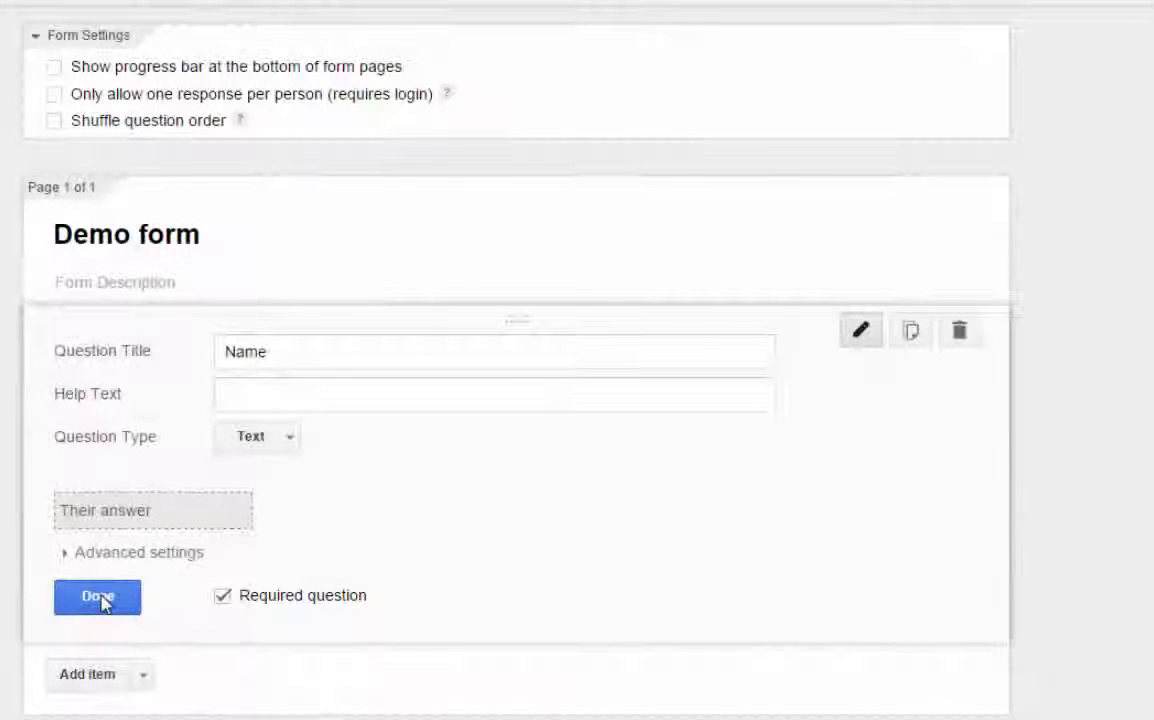
pyautogui.click(105, 598)
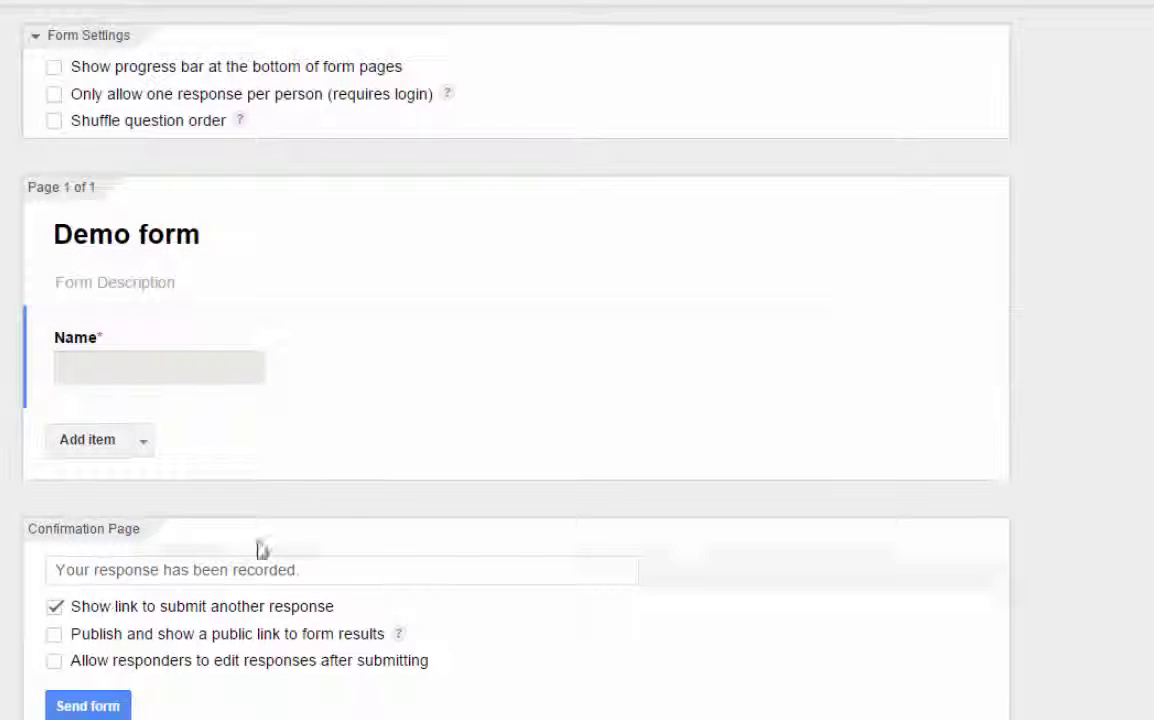
# - Add a second question titled "Hour" with the question type Choose from a list
pyautogui.click(92, 445)
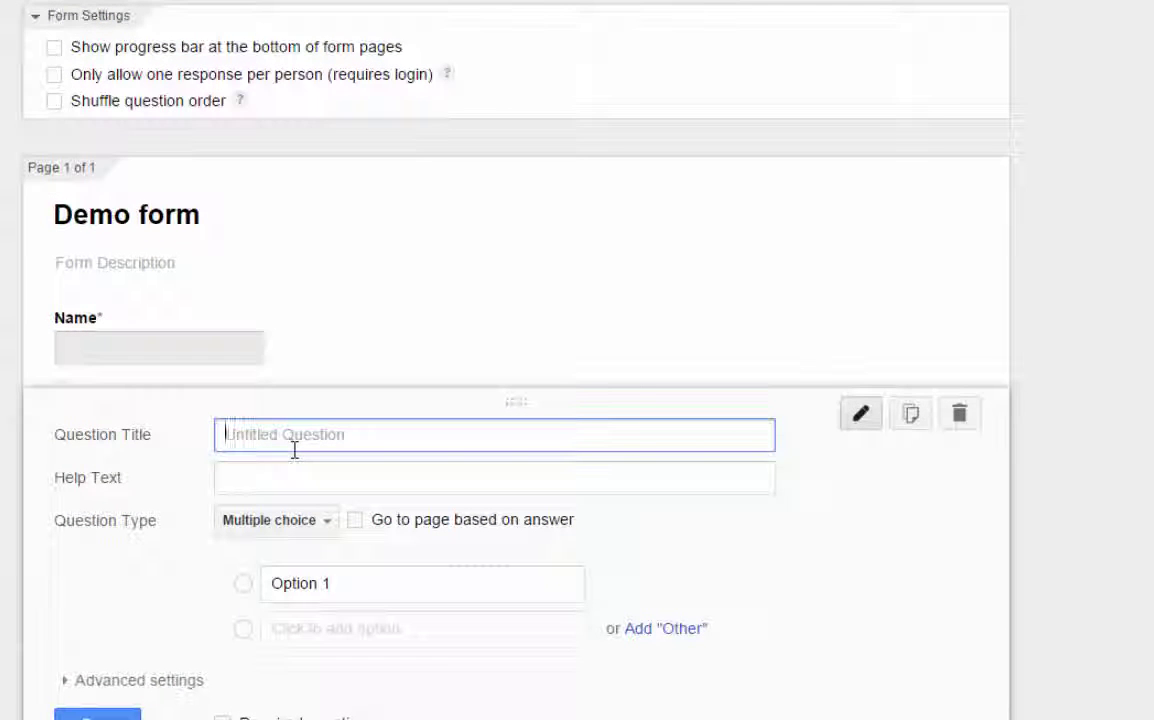
pyautogui.write('Hour')
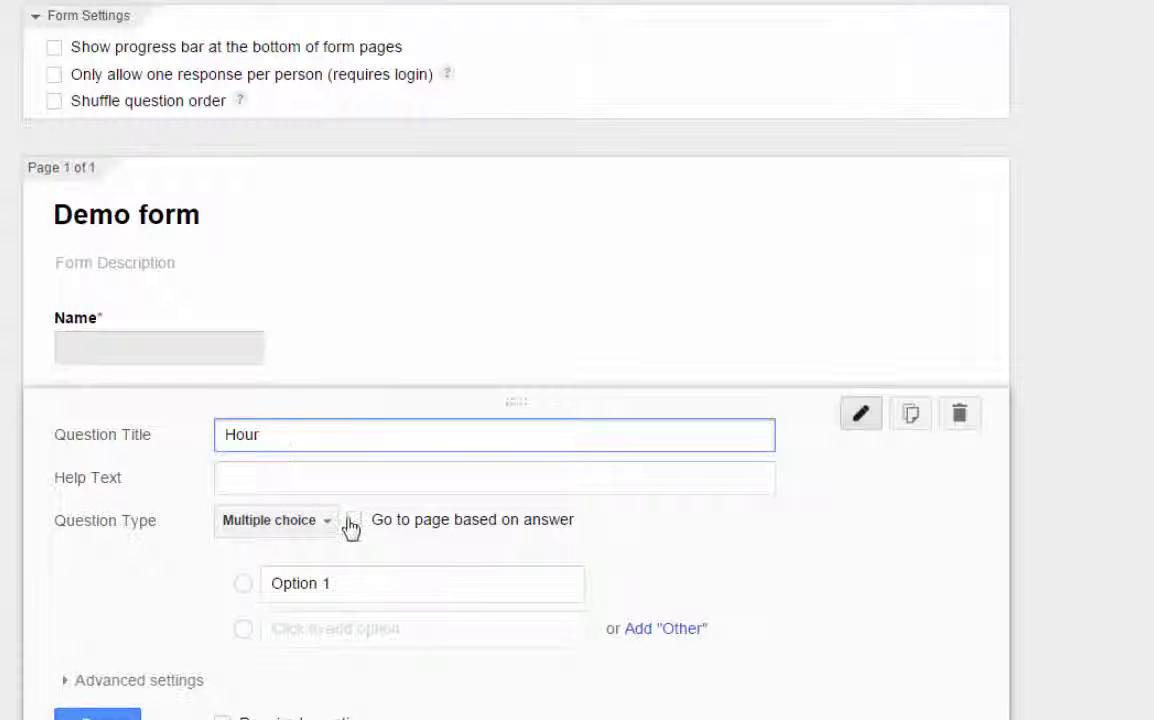
pyautogui.click(300, 523)
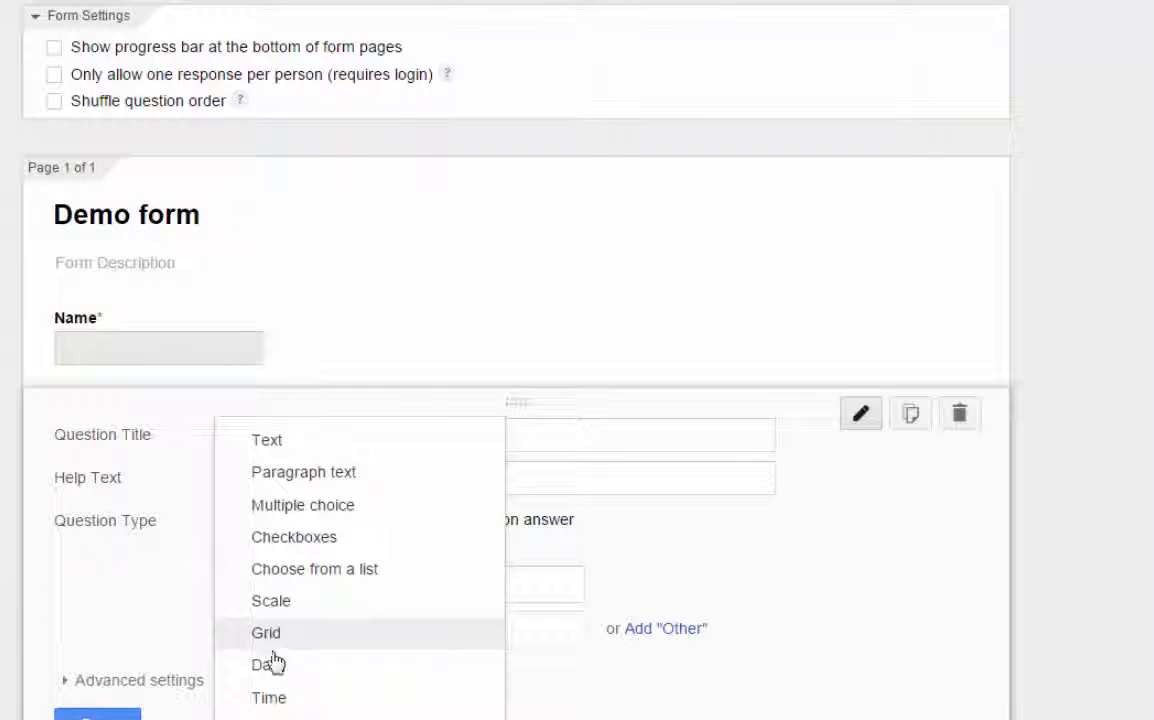
pyautogui.click(378, 572)
# - Enter "Period 1" and "Period 2" as the list options of the Hour question
pyautogui.click(343, 581)
pyautogui.press('Home')
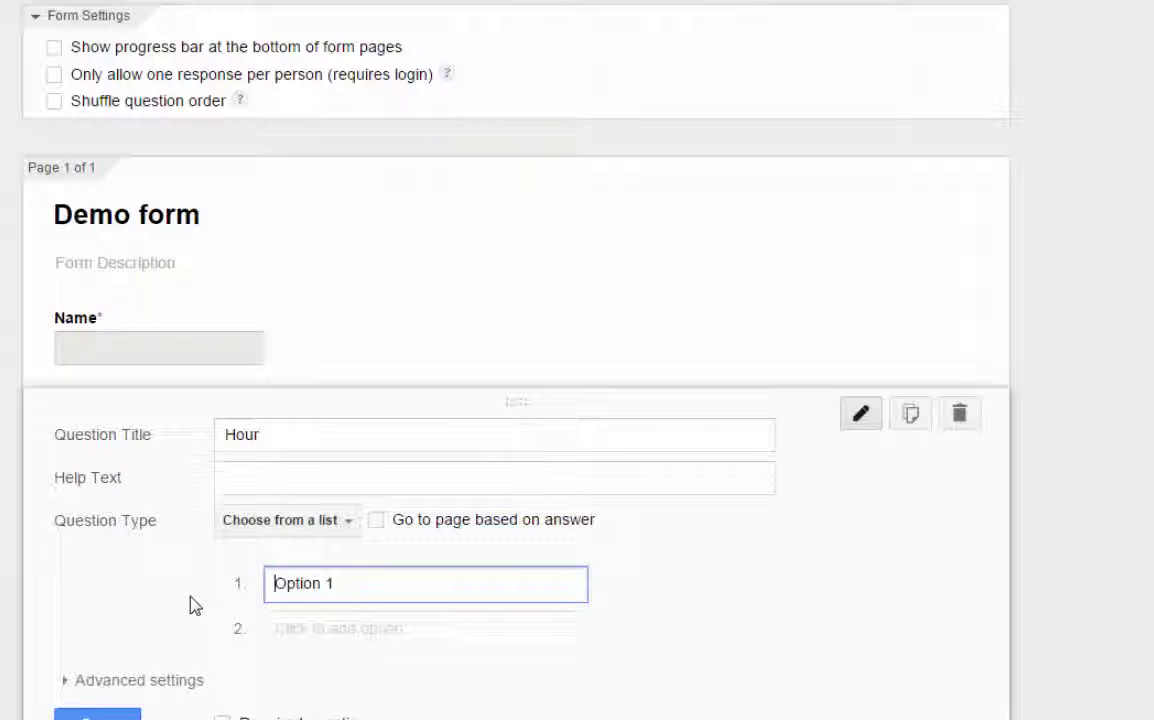
pyautogui.press('Delete')
pyautogui.press('Delete')
pyautogui.press('Delete')
pyautogui.press('Delete')
pyautogui.press('Delete')
pyautogui.press('Delete')
pyautogui.press('Delete')
pyautogui.press('Delete')
pyautogui.write('Period 1')
pyautogui.click(340, 635)
pyautogui.write('Period 2')
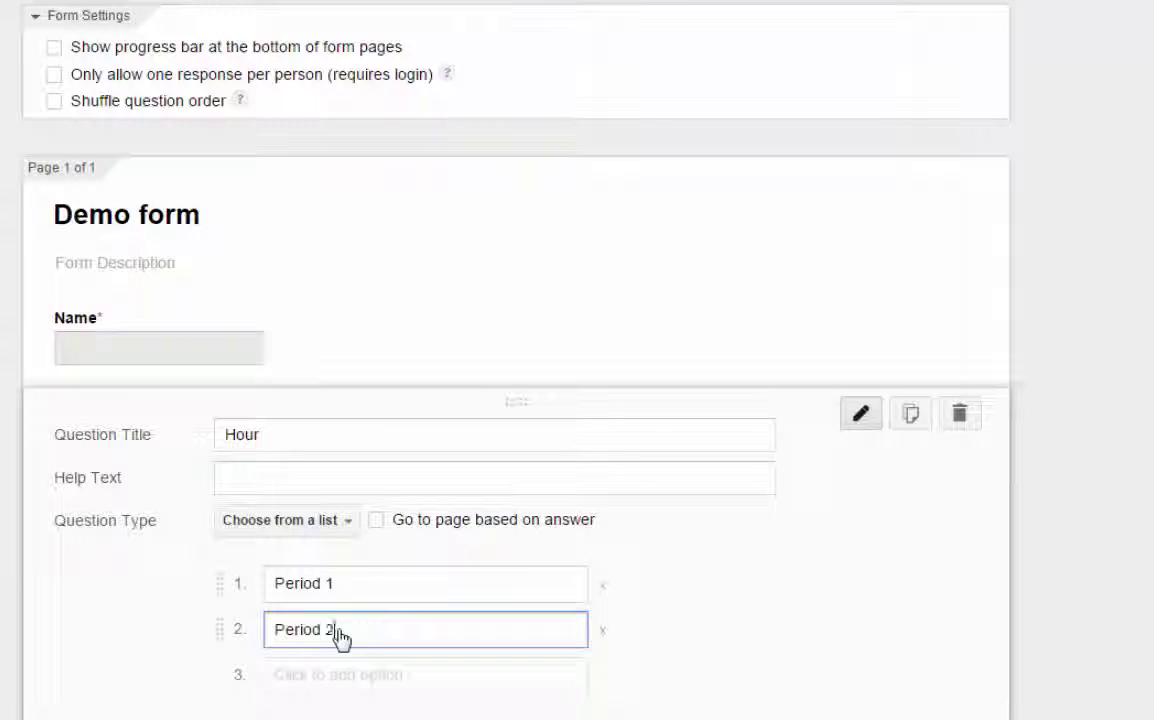
# - Make the Hour question required and finish editing it
pyautogui.scroll(-2, 258, 627)
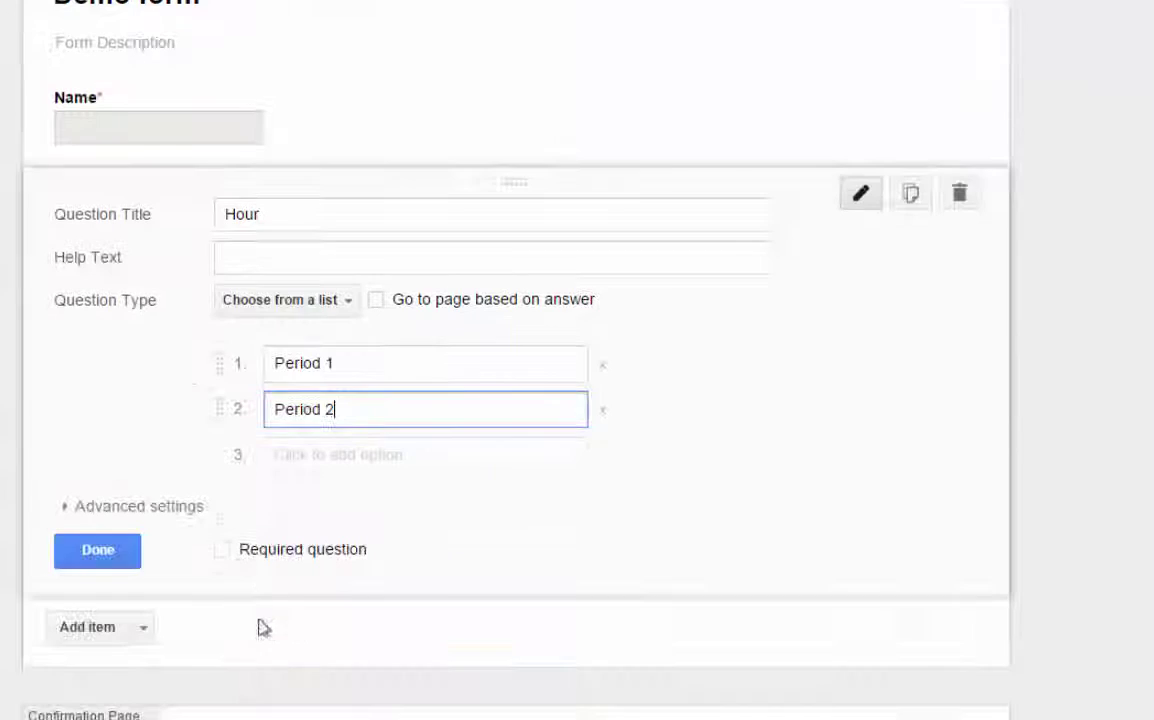
pyautogui.click(222, 550)
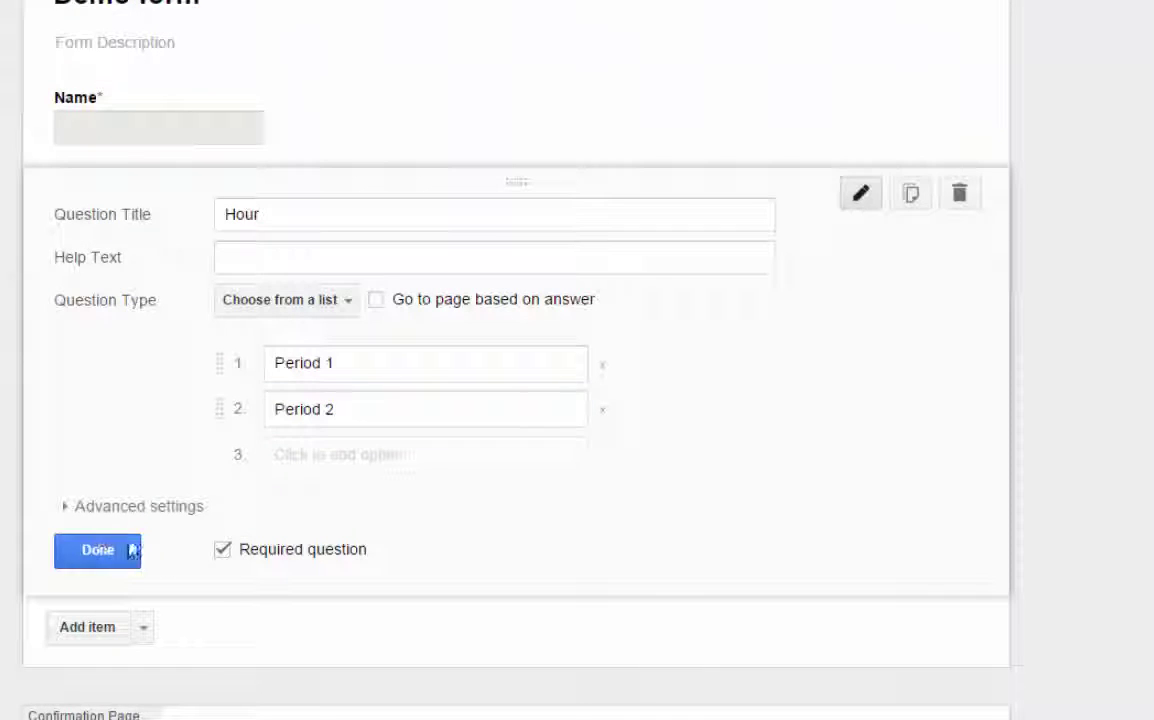
pyautogui.click(112, 550)
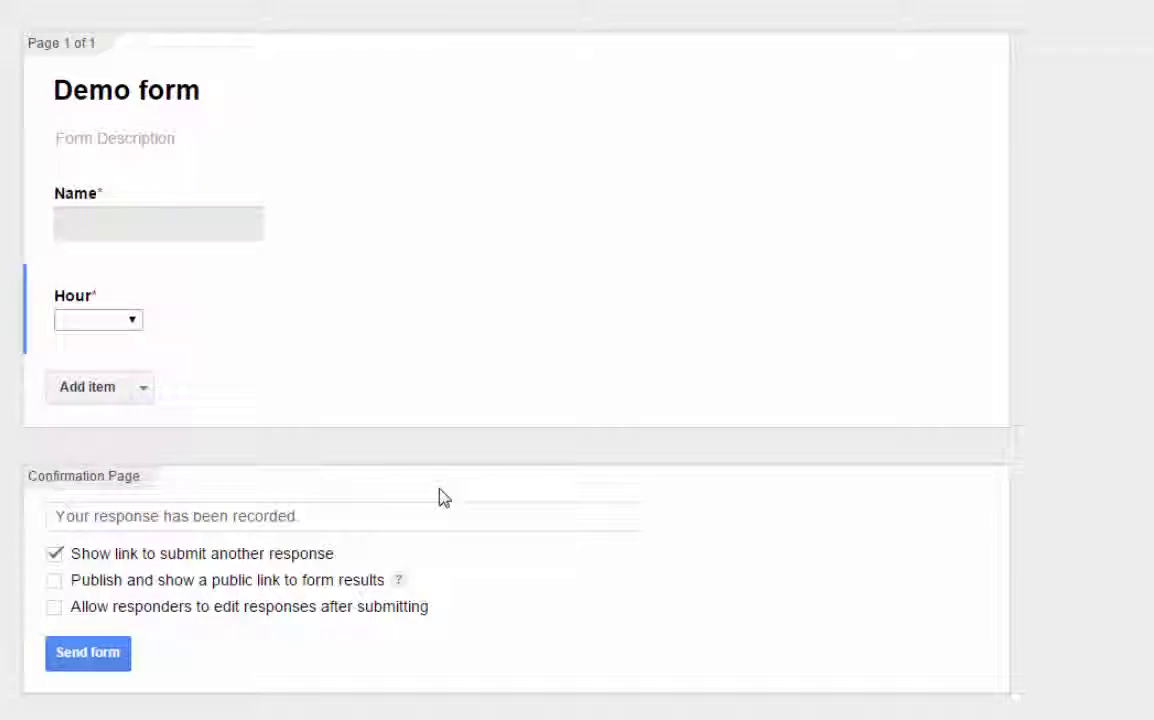
# - Turn on automatic collection of the respondent's Sand Springs Public Schools username in the form settings
pyautogui.scroll(2, 440, 400)
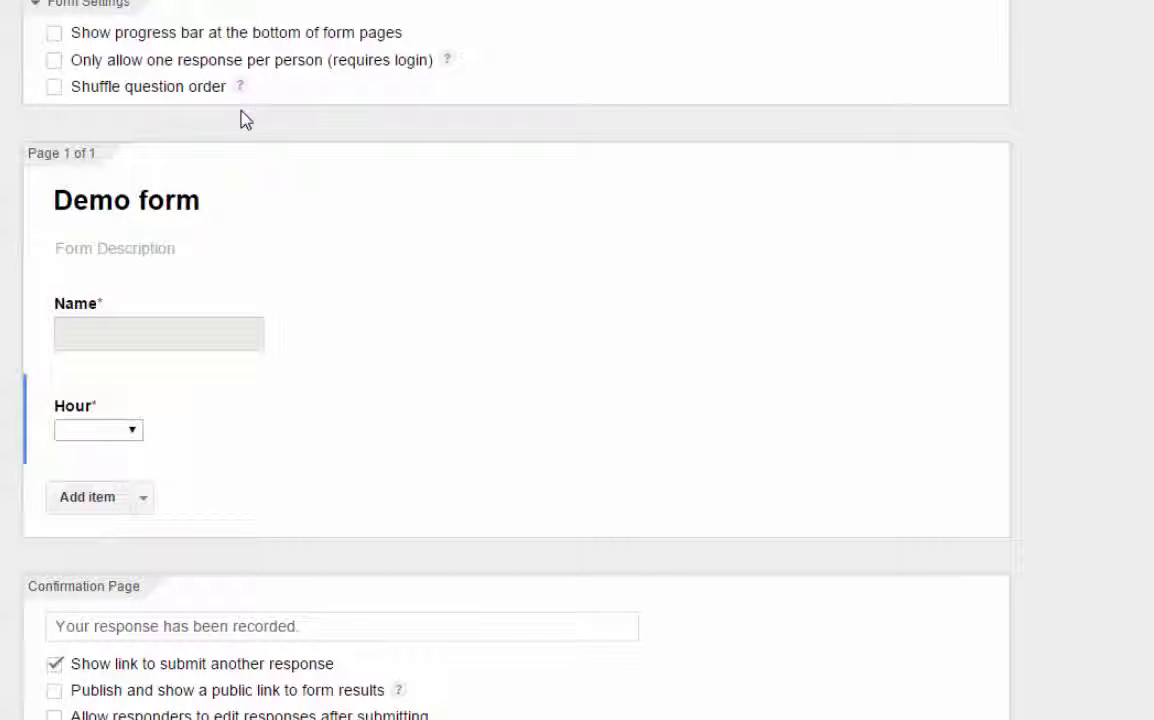
pyautogui.scroll(1, 245, 120)
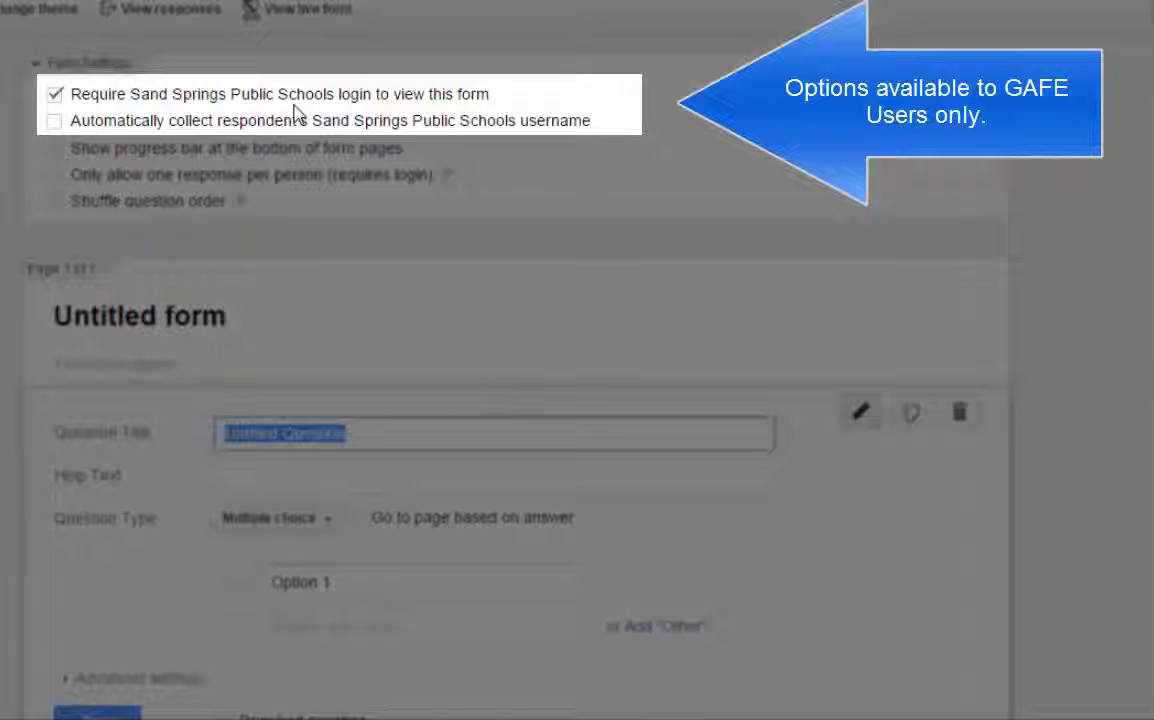
pyautogui.click(53, 122)
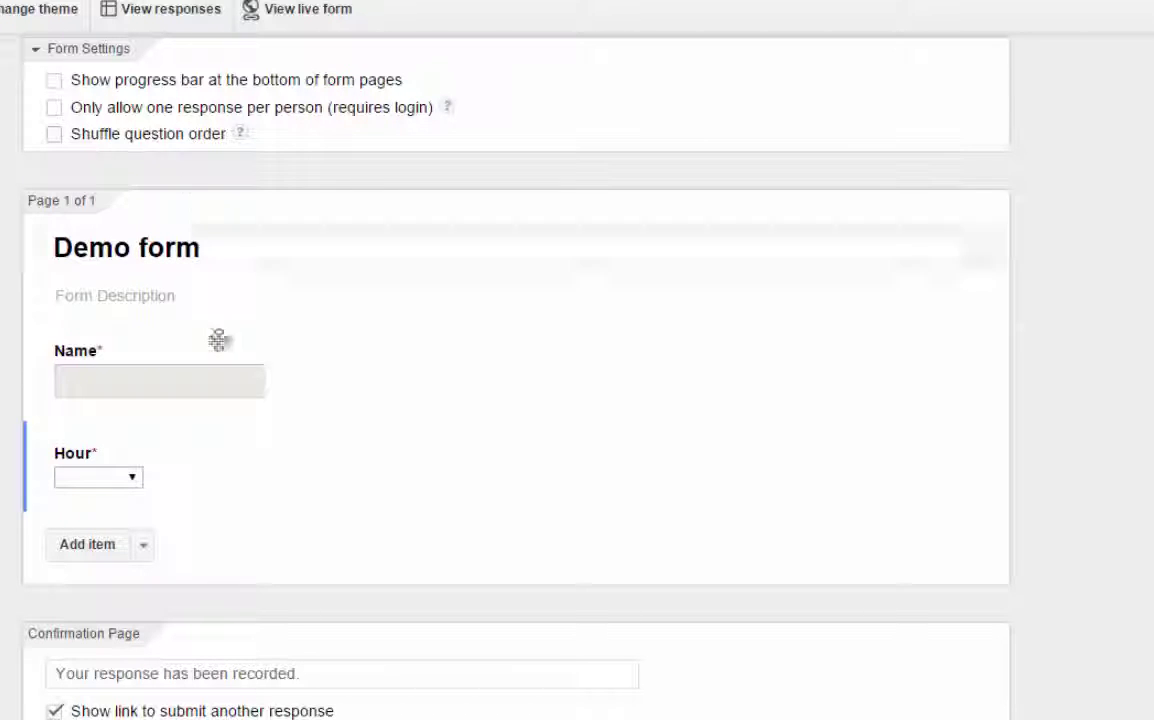
# - Add a multiple-choice question below Hour and enable Shuffle option order in its advanced settings
pyautogui.click(88, 545)
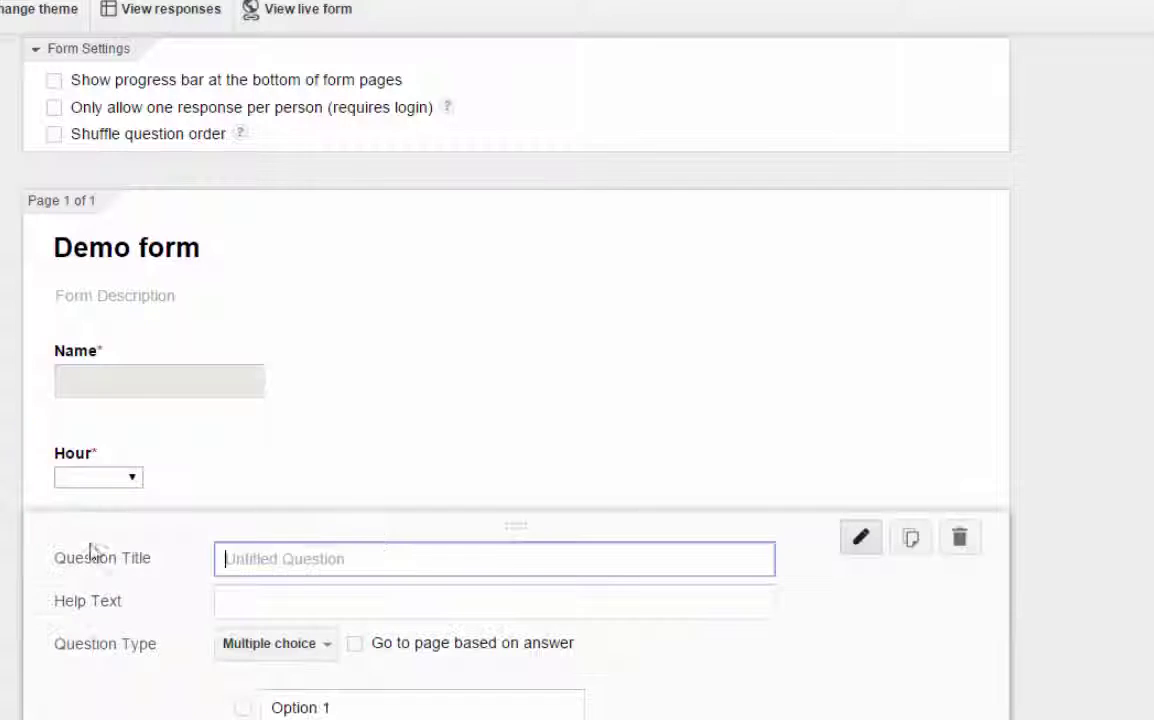
pyautogui.scroll(-2, 536, 543)
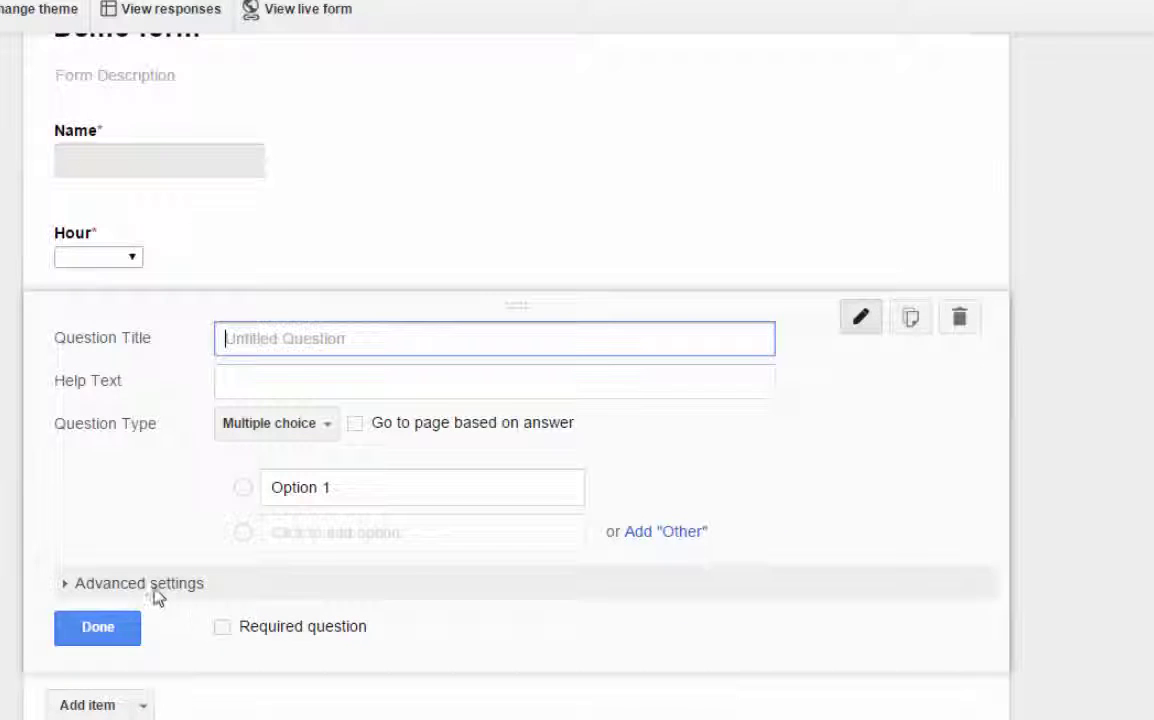
pyautogui.click(157, 590)
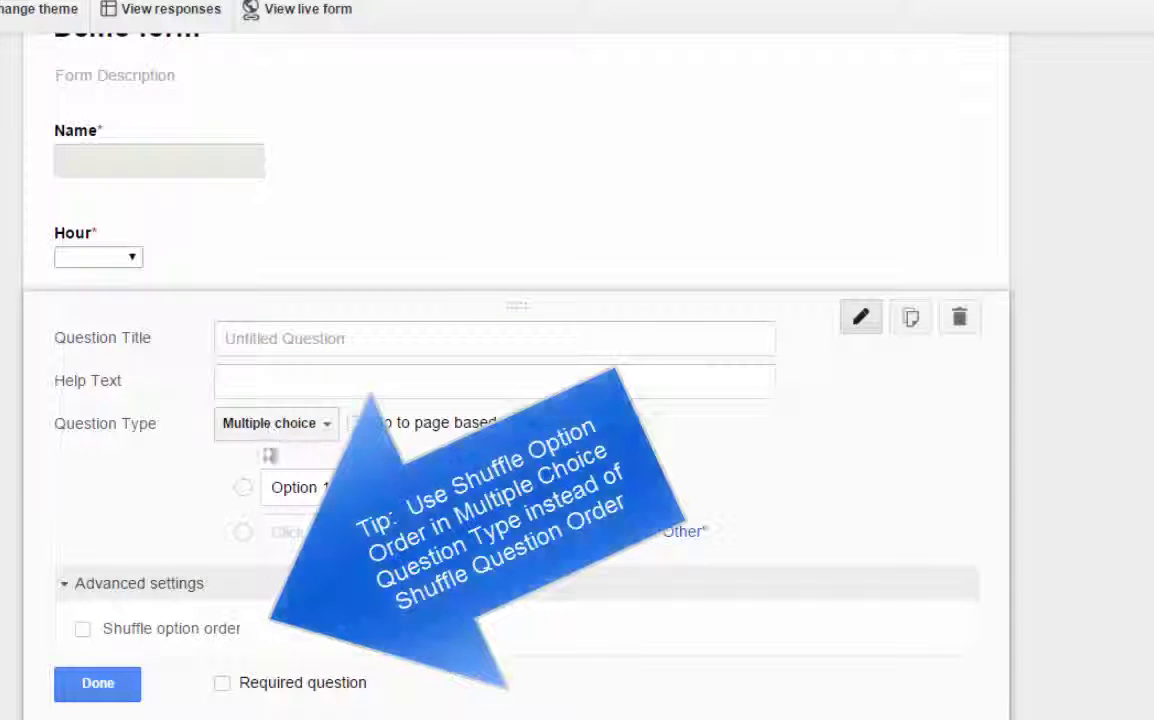
pyautogui.click(84, 630)
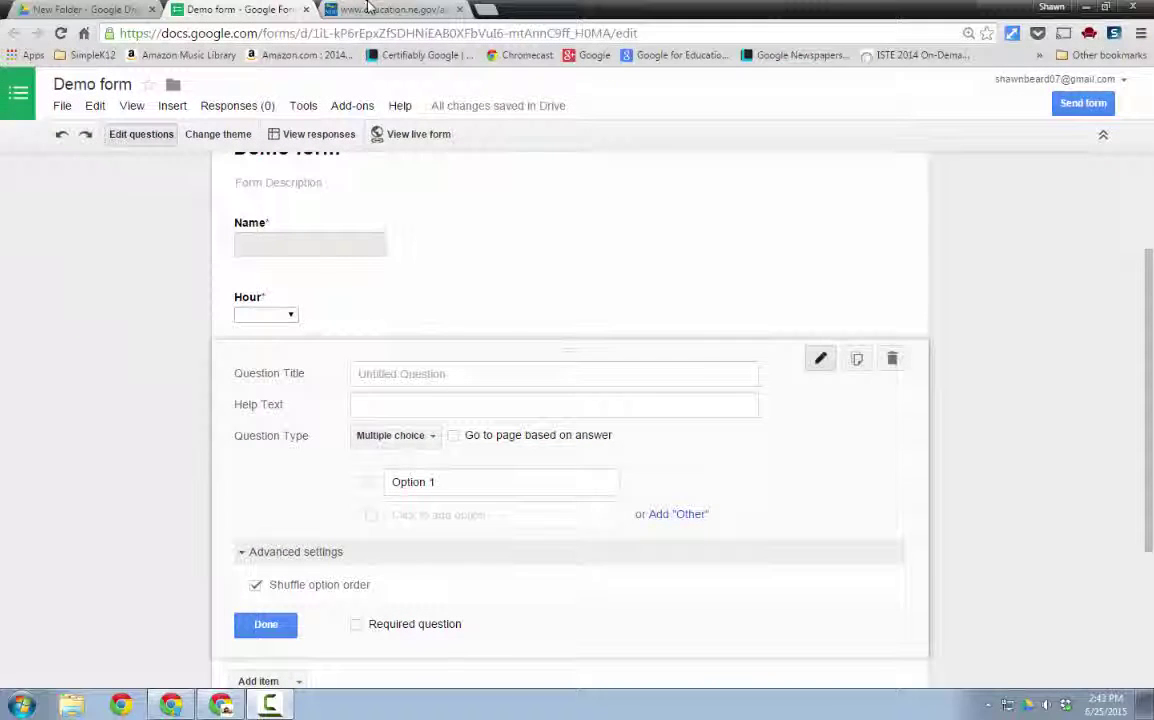
# - Copy the text of question 2 from the mathematics practice test PDF and paste it as the new question's title
pyautogui.click(368, 8)
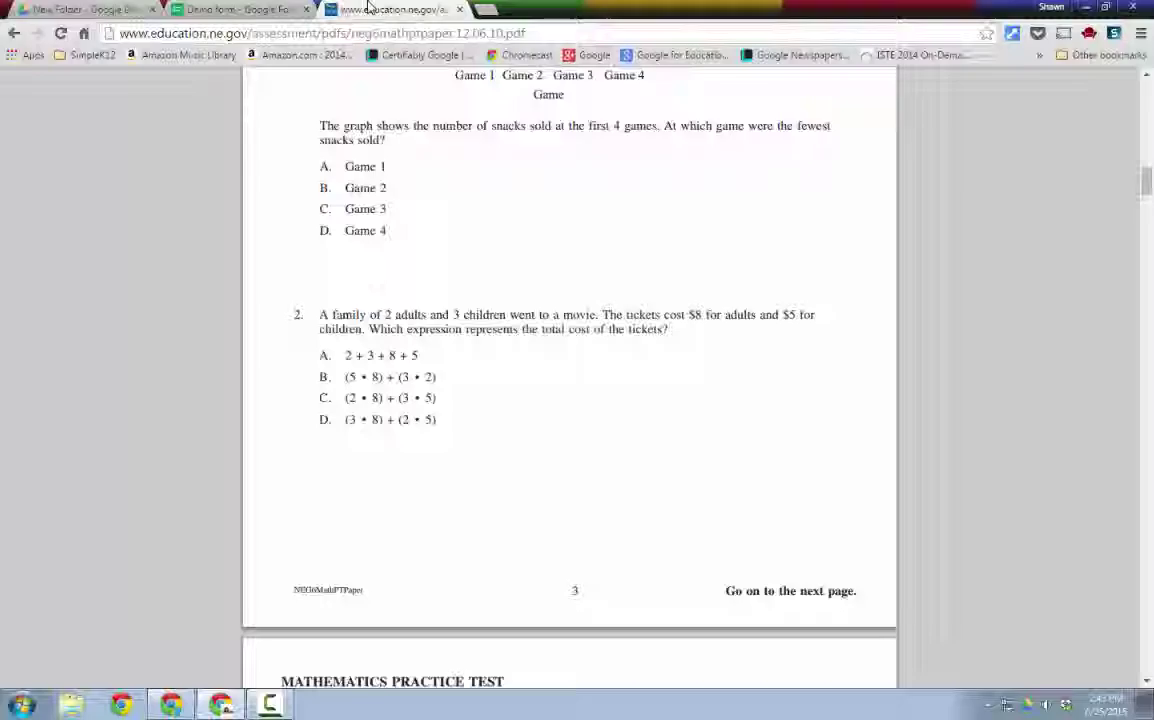
pyautogui.moveTo(175, 126); pyautogui.dragTo(817, 167)
pyautogui.rightClick(776, 149)
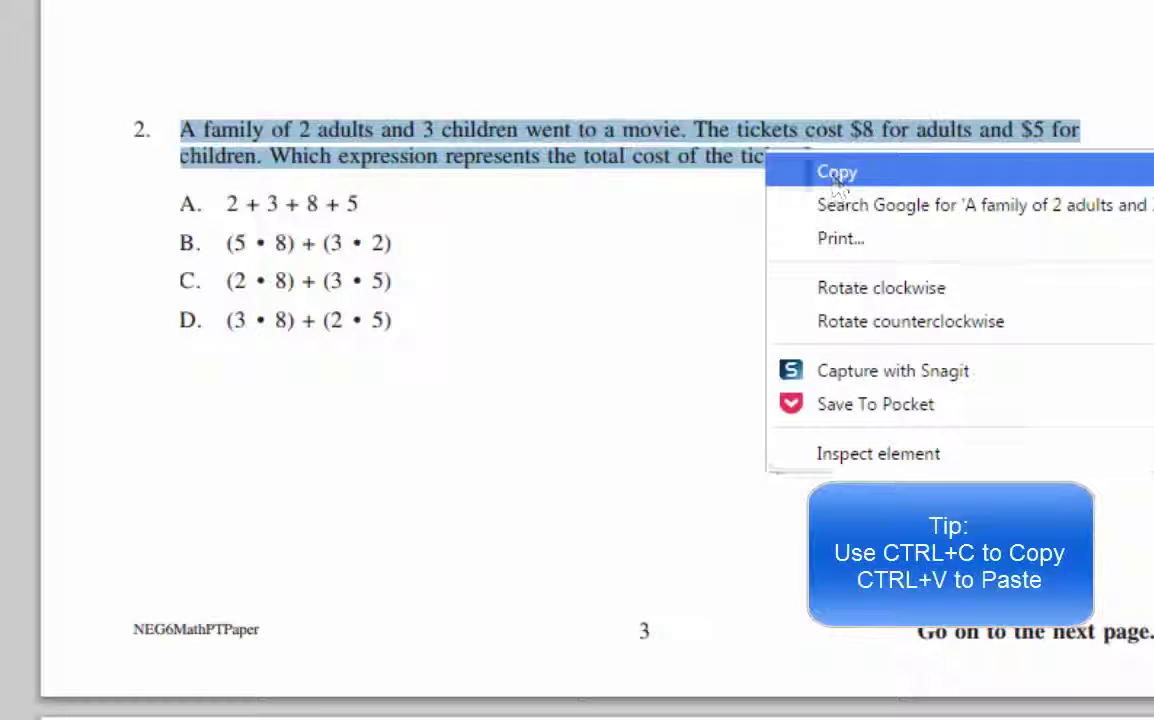
pyautogui.click(812, 171)
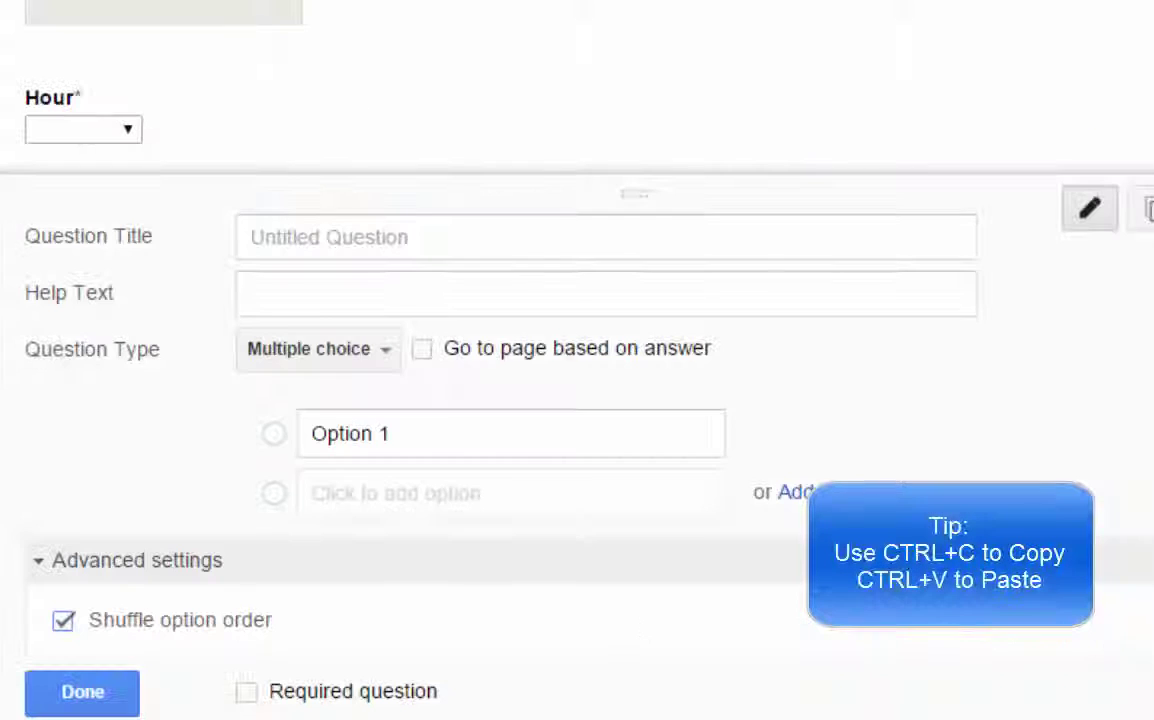
pyautogui.click(293, 234)
pyautogui.hotkey('ctrl', 'v')
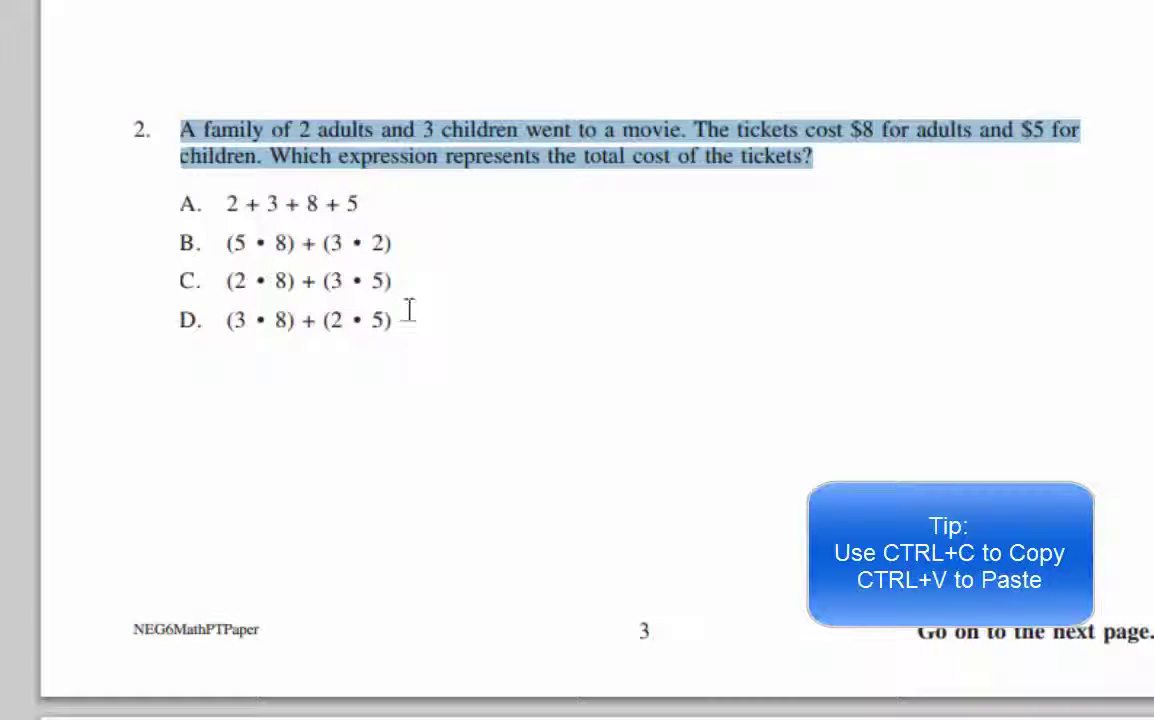
# - Copy the four answer choices of question 2 from the practice test PDF and paste them as the question's answer options
pyautogui.moveTo(402, 320); pyautogui.dragTo(272, 203)
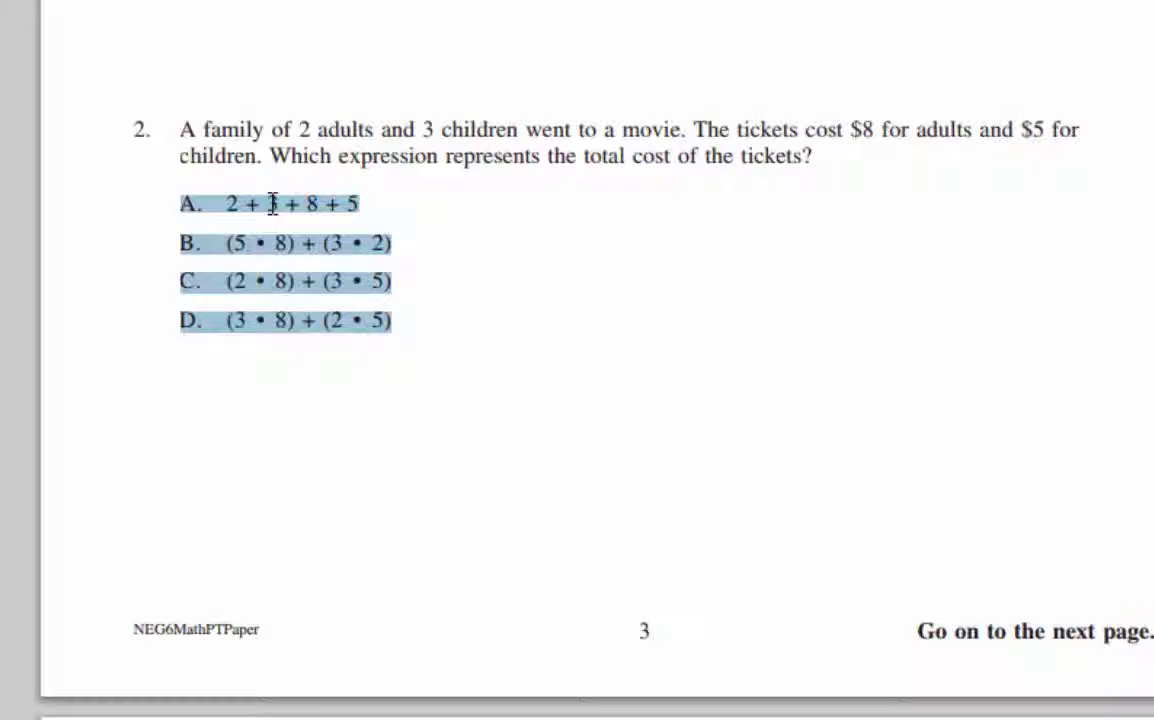
pyautogui.rightClick(216, 203)
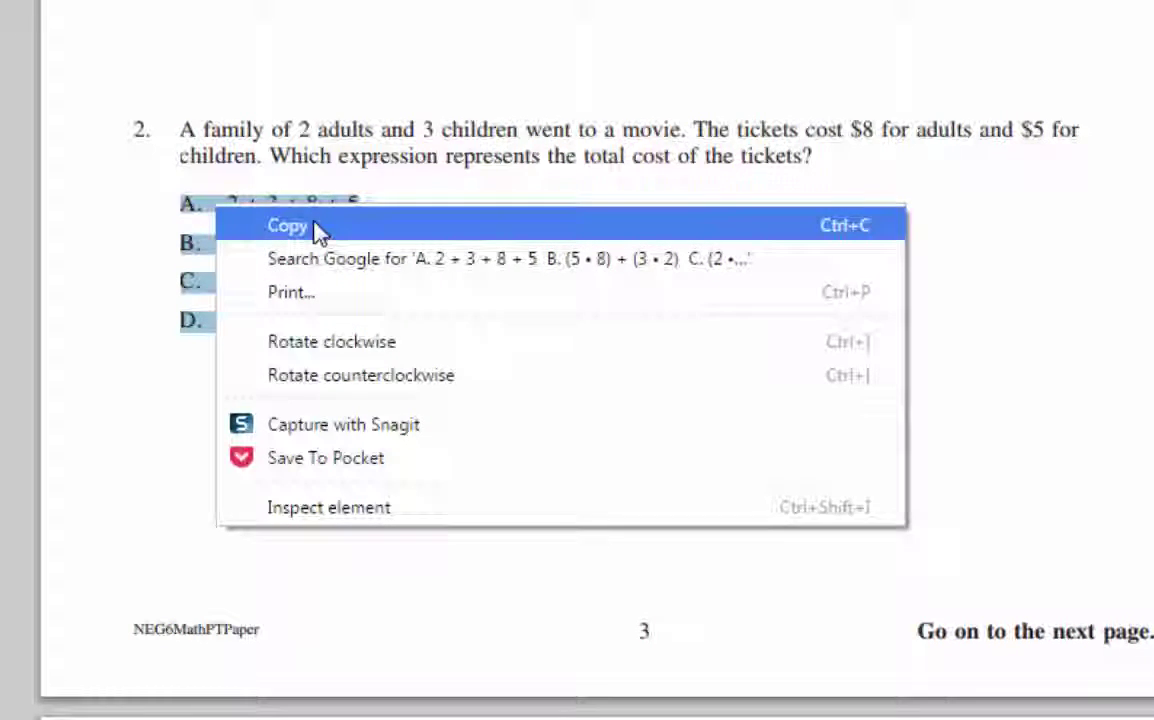
pyautogui.click(316, 222)
pyautogui.hotkey('alt', 'Tab')
pyautogui.click(402, 438)
pyautogui.moveTo(310, 433); pyautogui.dragTo(429, 433)
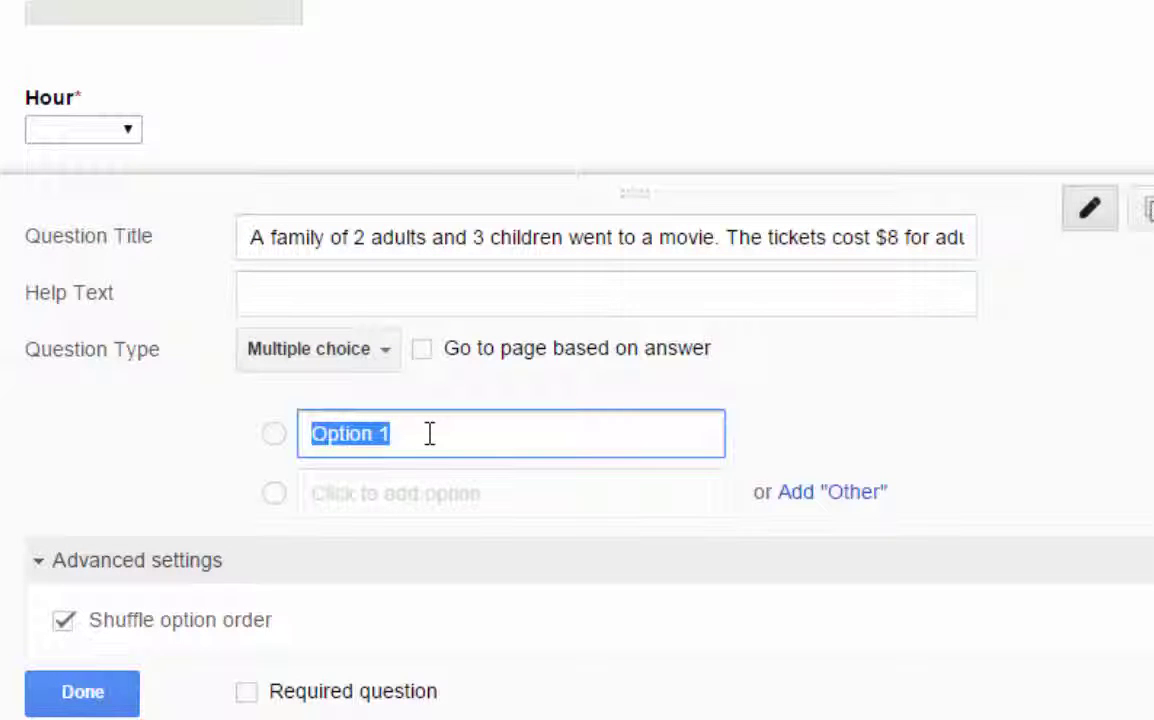
pyautogui.hotkey('ctrl', 'v')
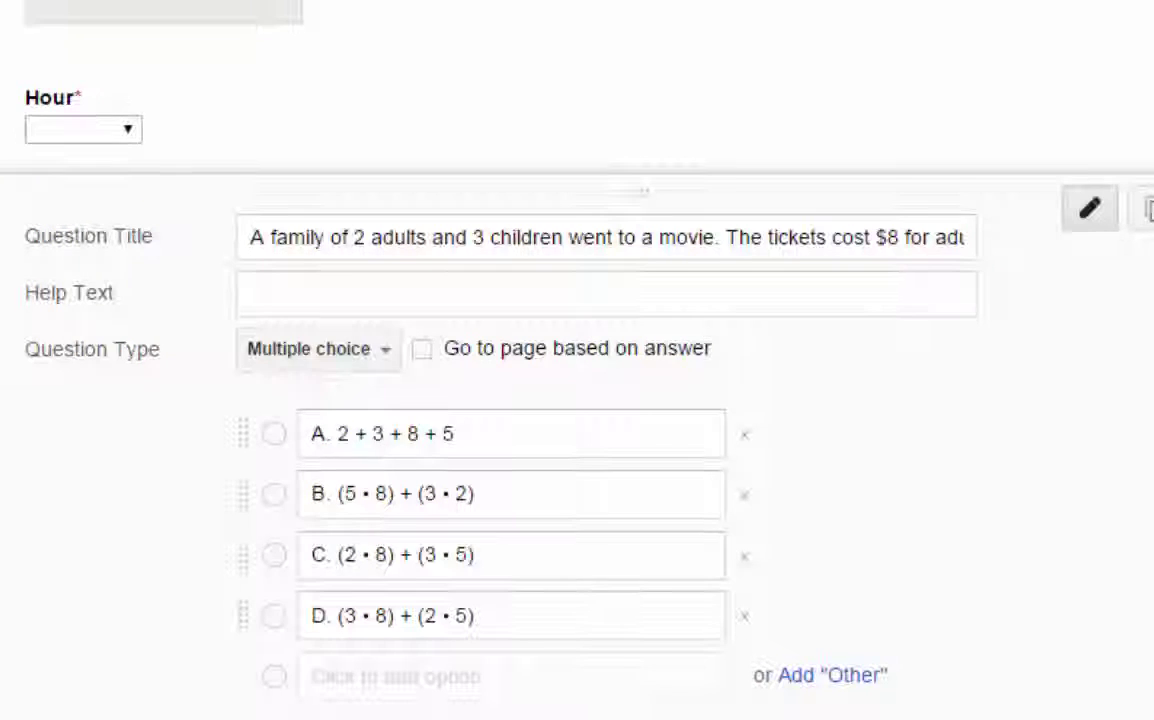
# - Remove the letter prefixes "A." and "B." from the first two answer options
pyautogui.scroll(-2, 577, 400)
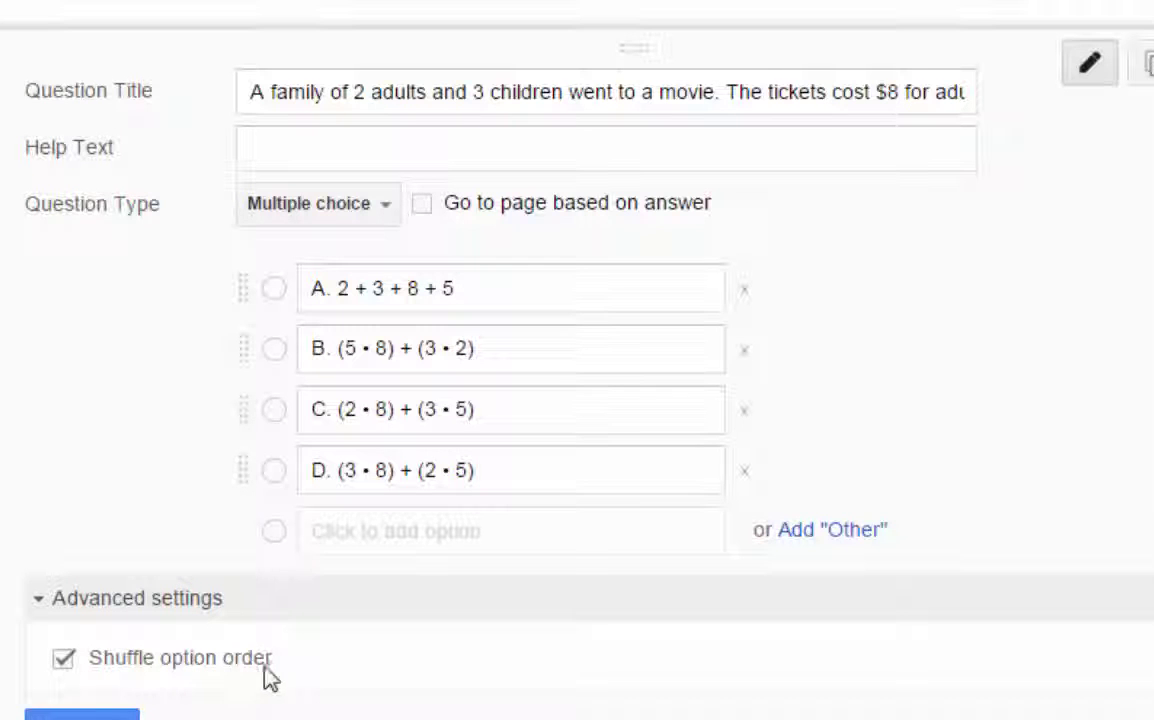
pyautogui.moveTo(333, 290); pyautogui.dragTo(311, 290)
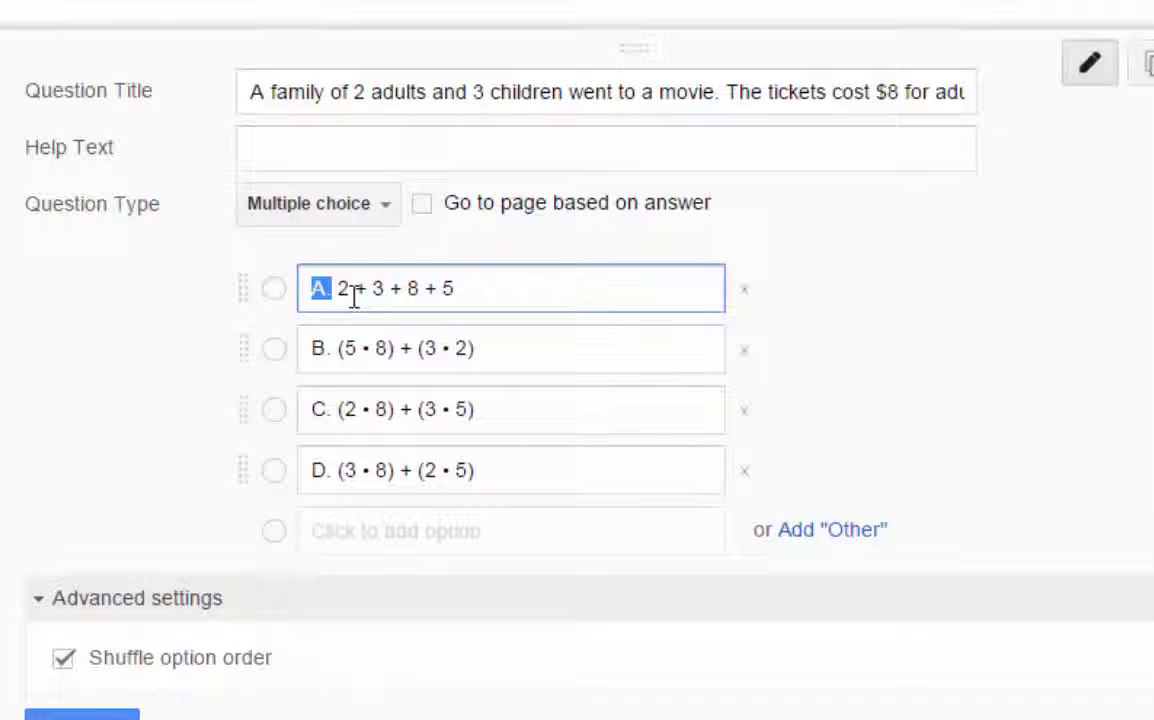
pyautogui.press('BackSpace')
pyautogui.moveTo(309, 348); pyautogui.dragTo(320, 348)
pyautogui.press('BackSpace')
pyautogui.press('Delete')
pyautogui.press('Delete')
pyautogui.moveTo(309, 409); pyautogui.dragTo(320, 409)
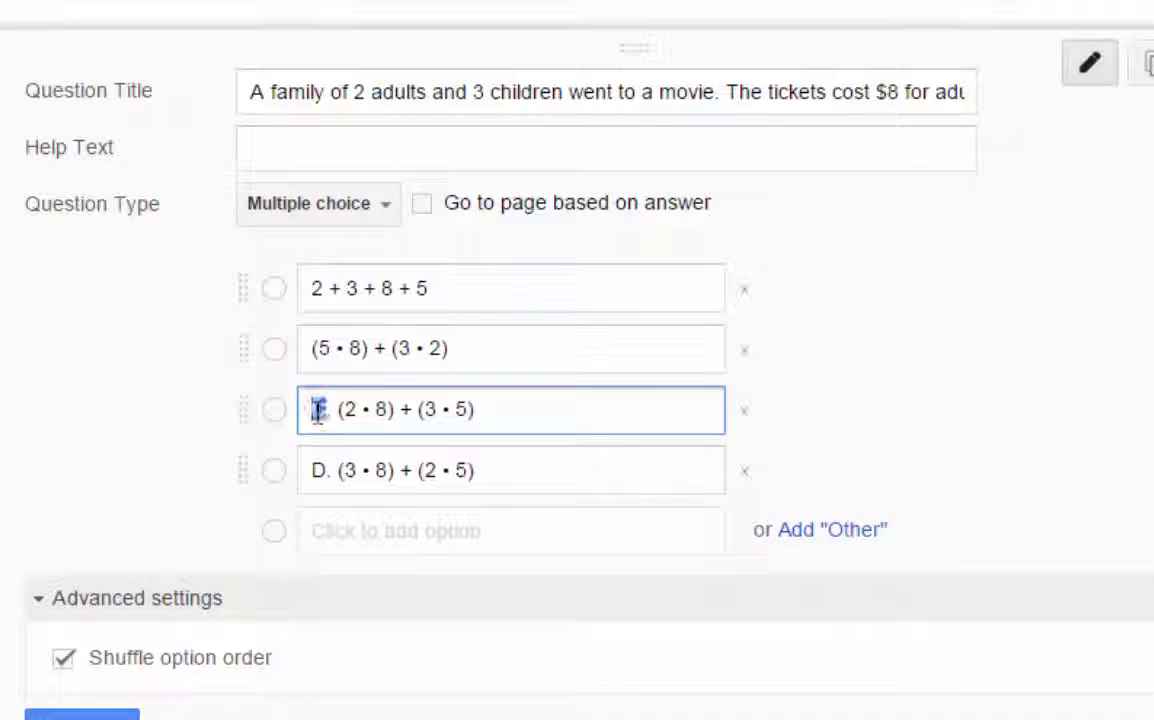
pyautogui.press('BackSpace')
pyautogui.press('Delete')
pyautogui.press('Delete')
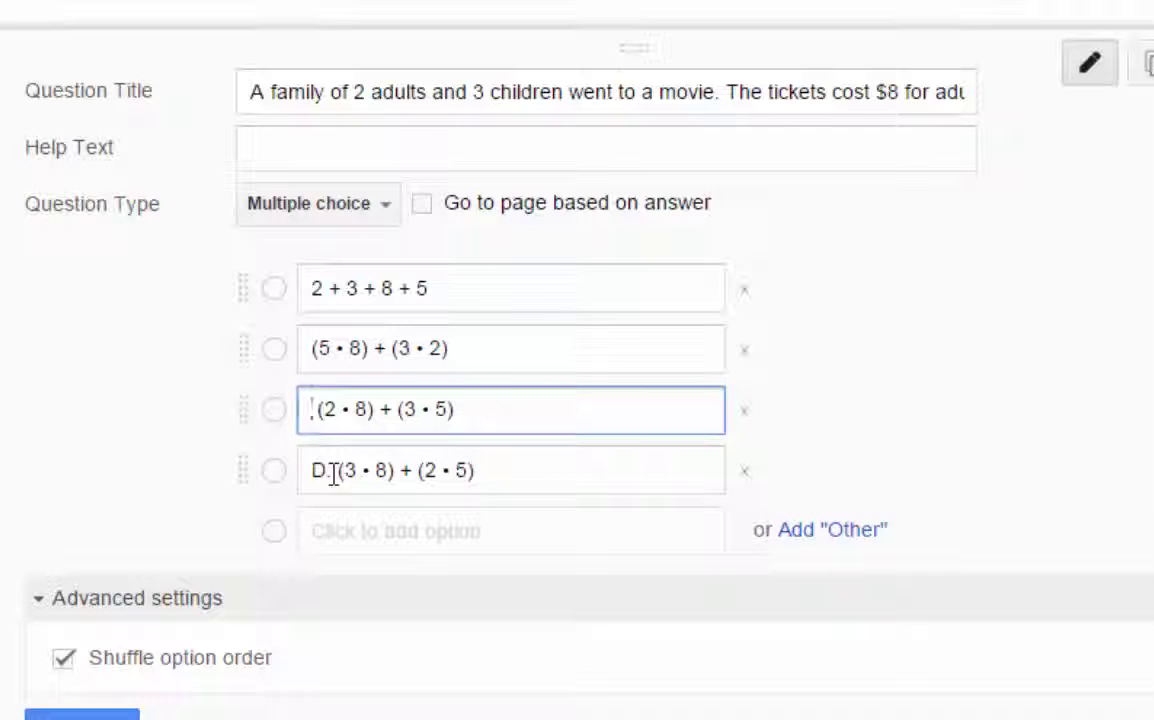
pyautogui.click(333, 473)
pyautogui.press('Delete')
pyautogui.press('Delete')
pyautogui.press('Delete')
pyautogui.press('Delete')
pyautogui.press('Delete')
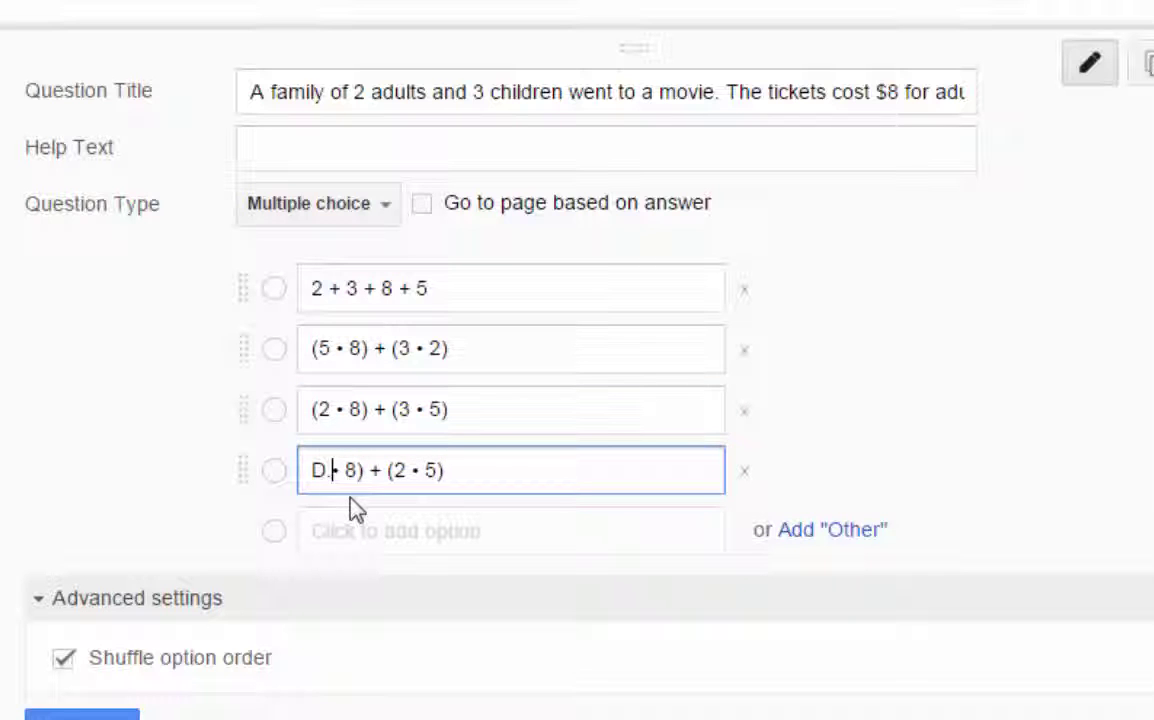
pyautogui.hotkey('ctrl', 'z')
pyautogui.hotkey('ctrl', 'z')
pyautogui.hotkey('ctrl', 'z')
# - Remove the letter prefixes "D." and "C." from the last two answer options
pyautogui.press('Left')
pyautogui.press('Left')
pyautogui.press('Left')
pyautogui.press('Left')
pyautogui.press('Left')
pyautogui.press('Left')
pyautogui.press('Left')
pyautogui.press('Left')
pyautogui.press('Left')
pyautogui.press('Left')
pyautogui.press('Left')
pyautogui.press('Left')
pyautogui.press('Left')
pyautogui.press('Left')
pyautogui.press('Left')
pyautogui.press('Left')
pyautogui.press('Left')
pyautogui.press('BackSpace')
pyautogui.press('BackSpace')
pyautogui.press('BackSpace')
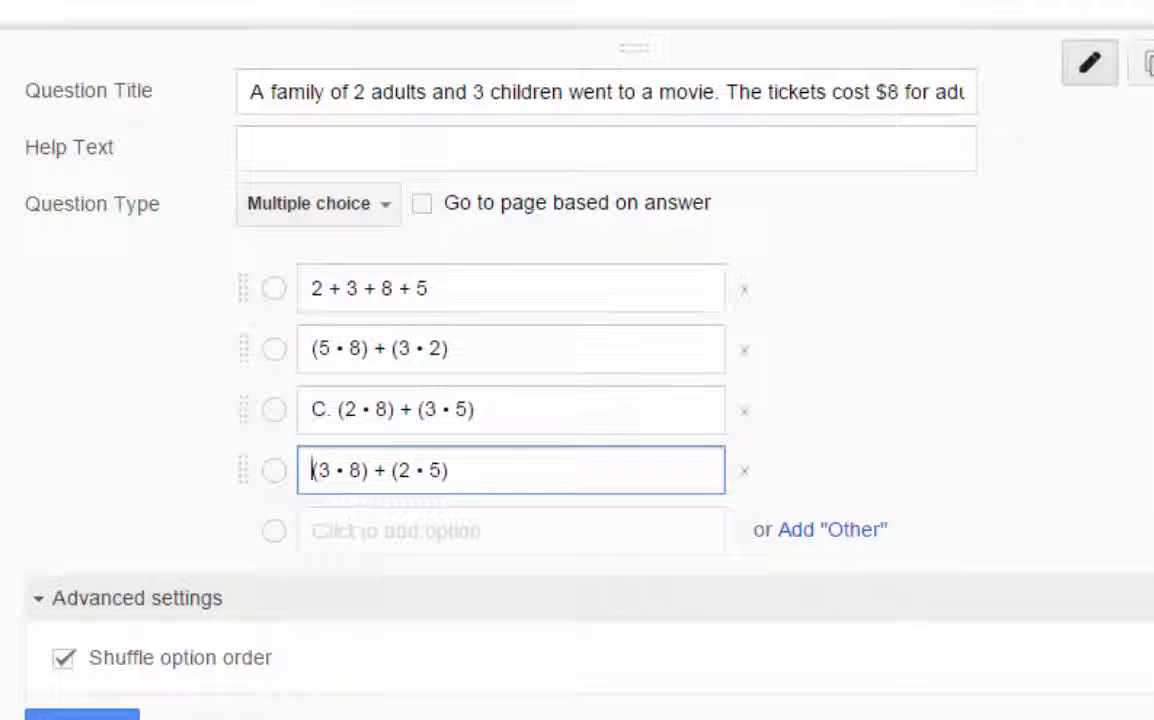
pyautogui.moveTo(338, 409); pyautogui.dragTo(311, 409)
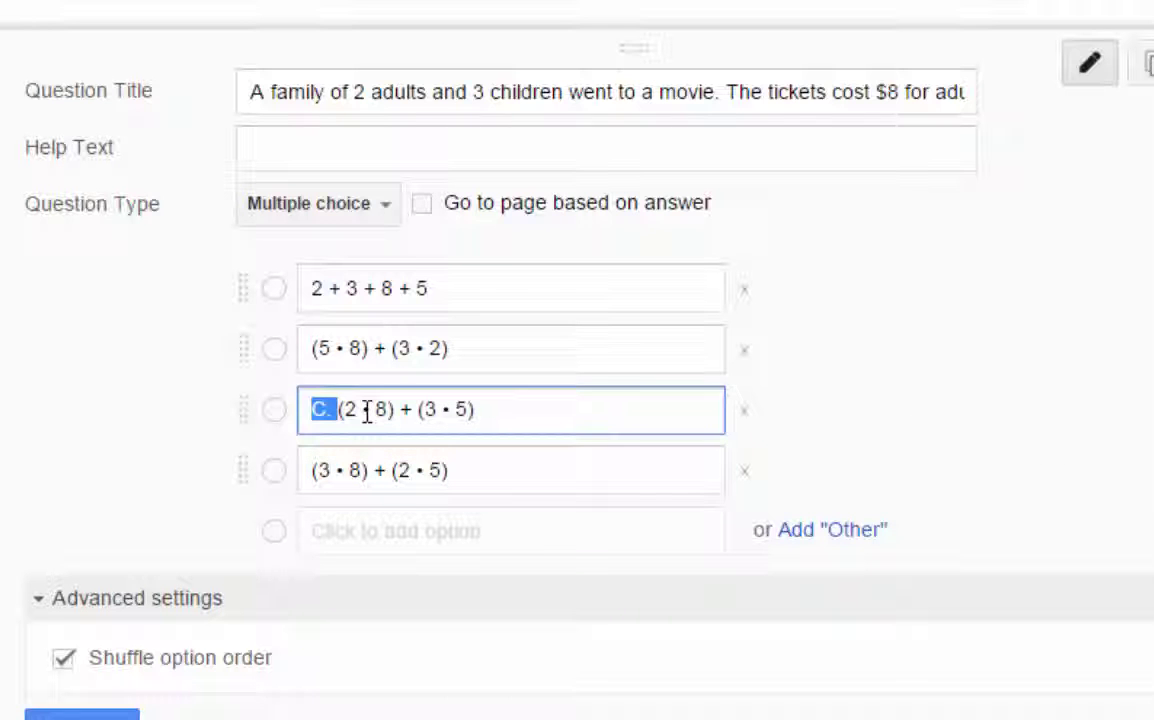
pyautogui.press('BackSpace')
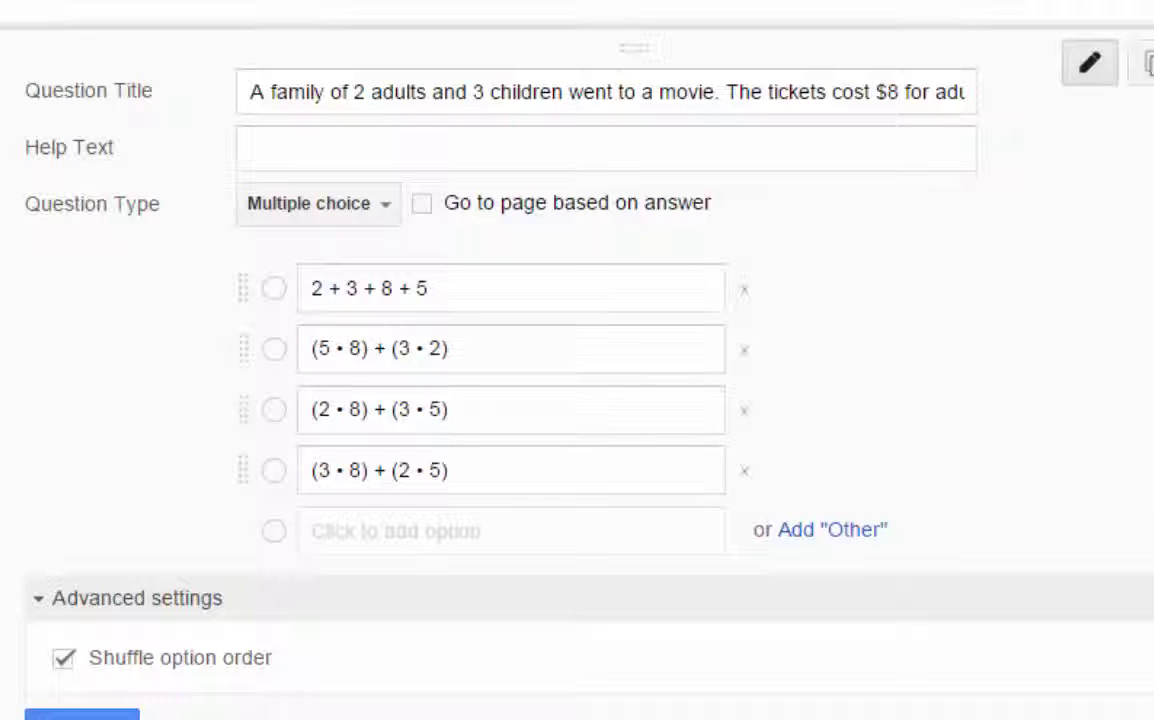
# - Finish editing the movie ticket question and open the form's theme selection
pyautogui.click(82, 714)
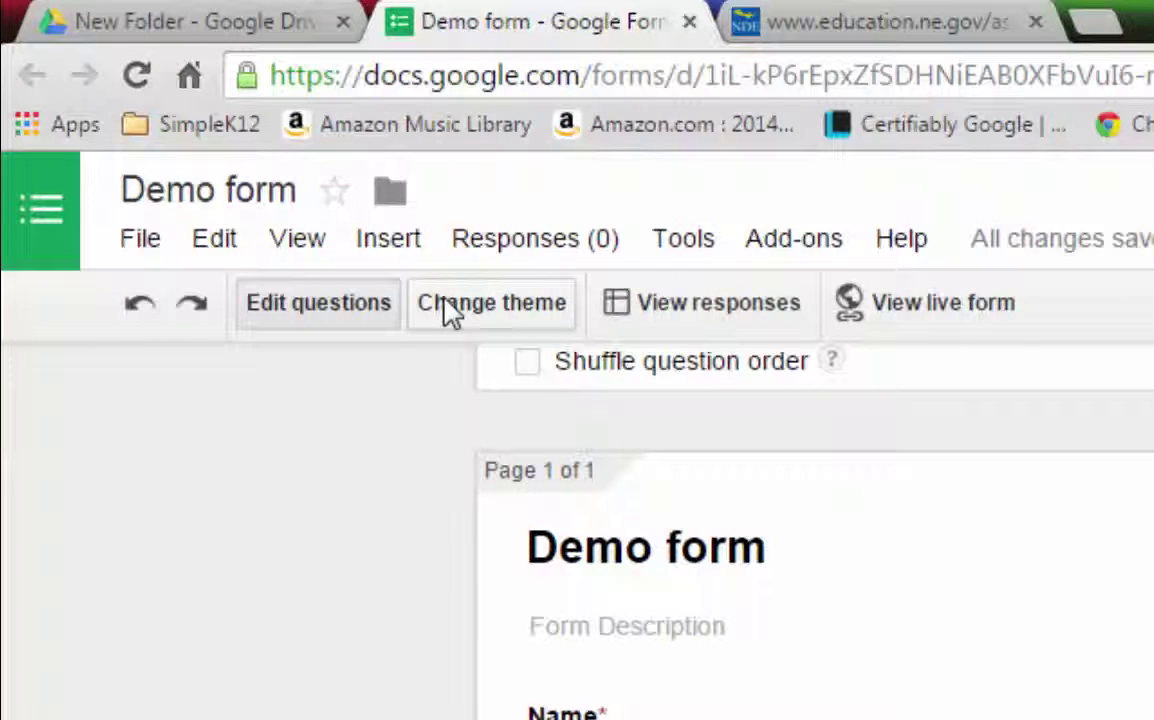
pyautogui.click(452, 312)
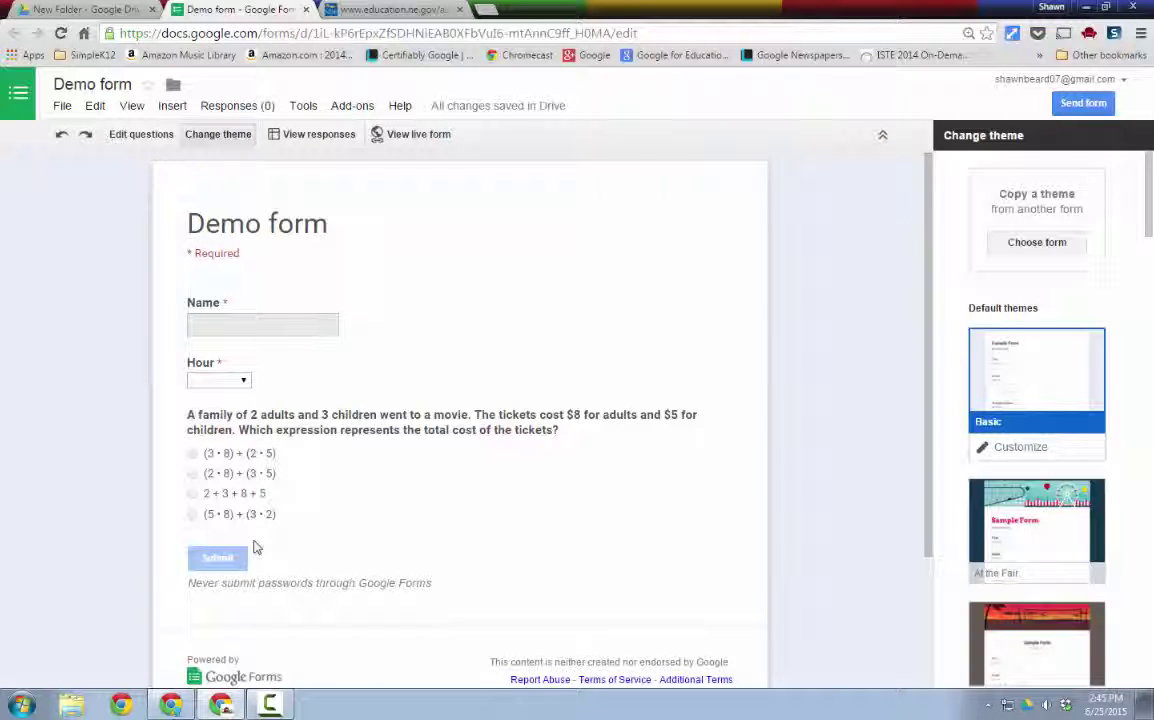
# - Try the Farm Life theme on the form and switch back to the Basic theme
pyautogui.moveTo(1150, 225); pyautogui.dragTo(1150, 372)
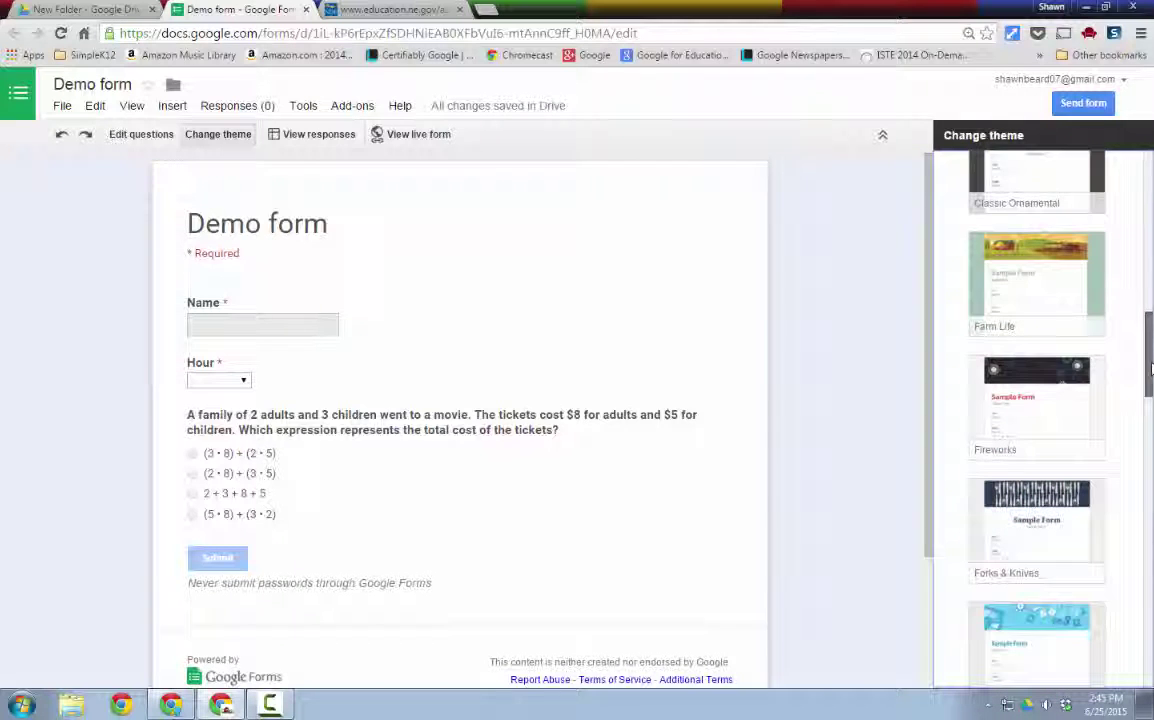
pyautogui.click(1071, 288)
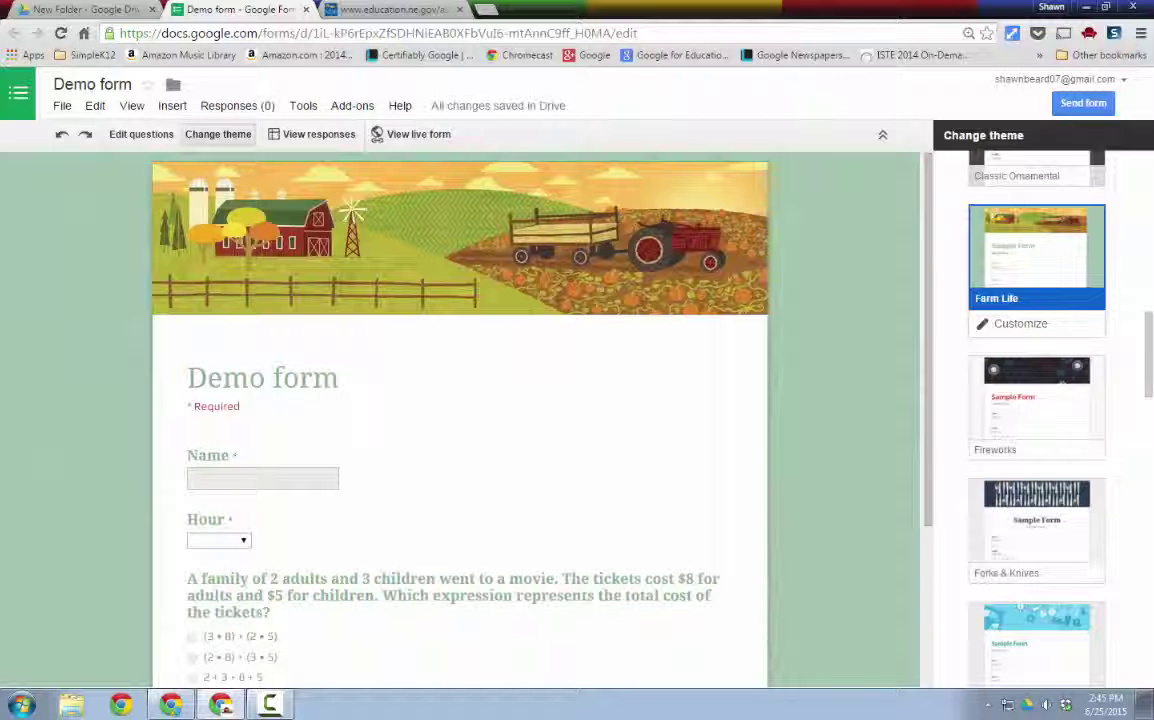
pyautogui.scroll(10, 1138, 400)
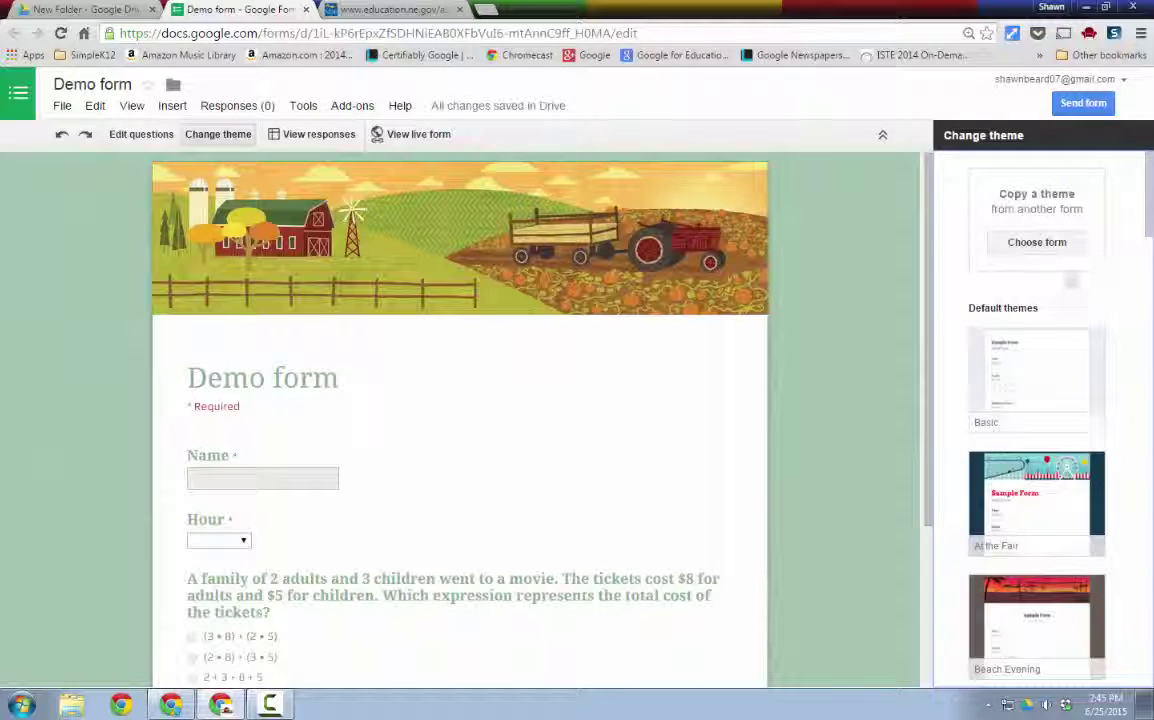
pyautogui.click(1029, 371)
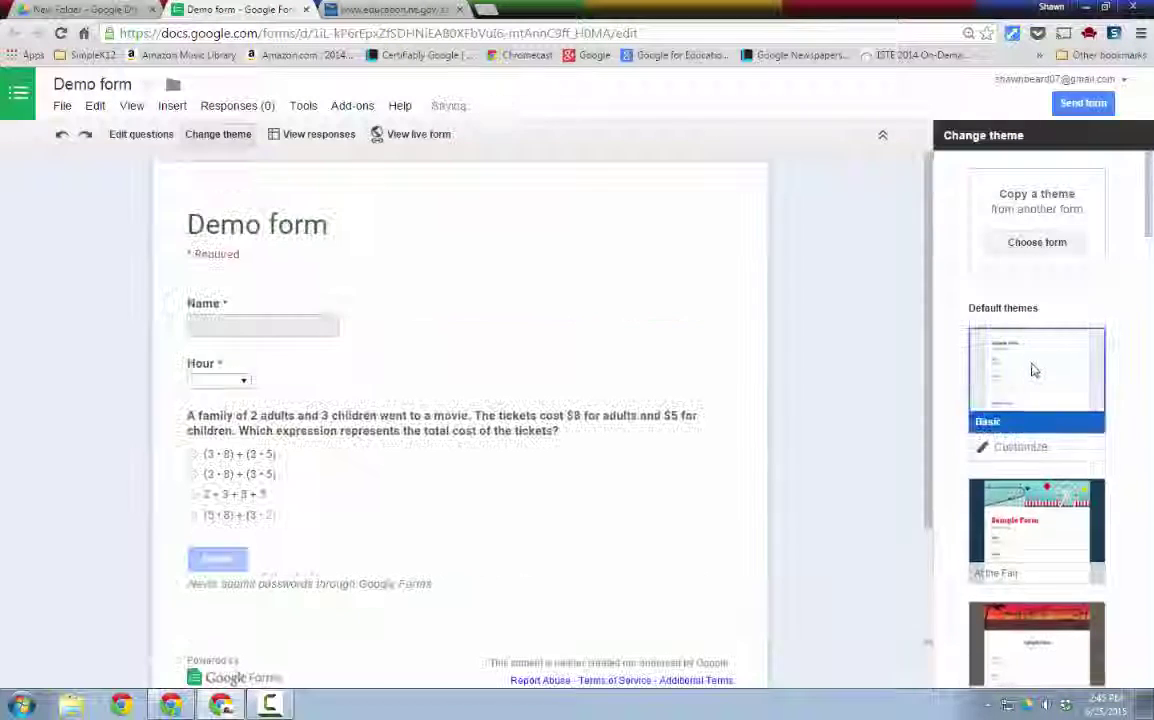
# - Look through the customization options of the Basic theme, including the header image, and return to the default themes
pyautogui.click(1022, 455)
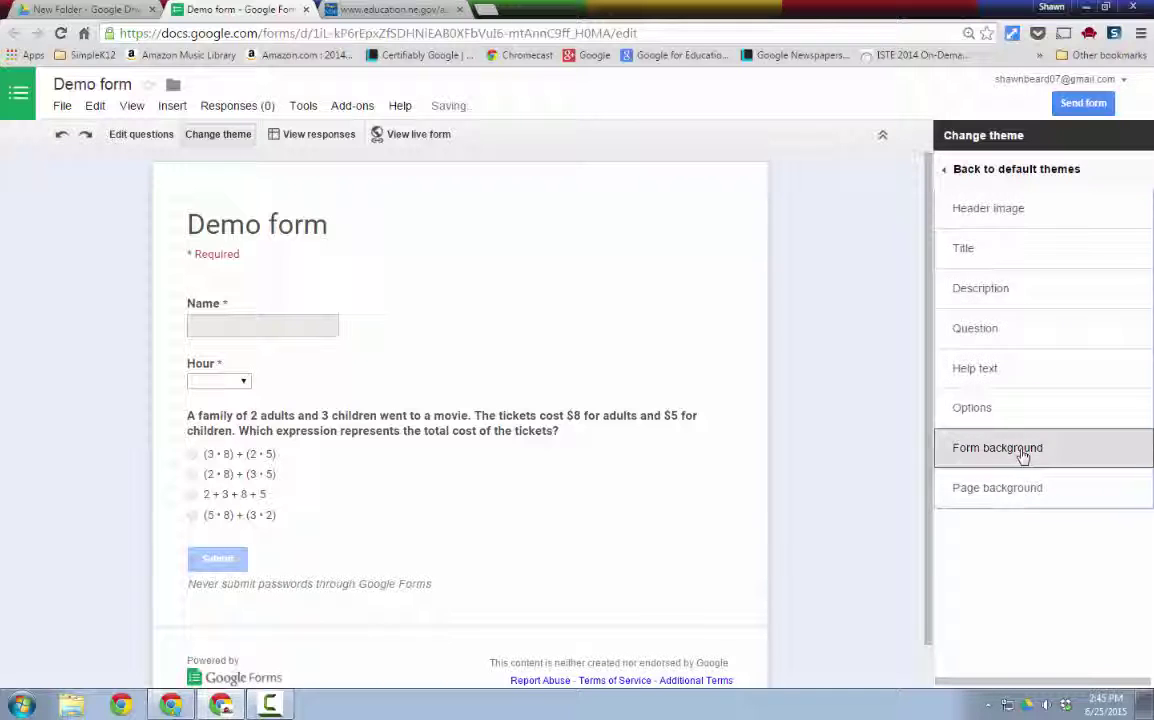
pyautogui.click(1003, 218)
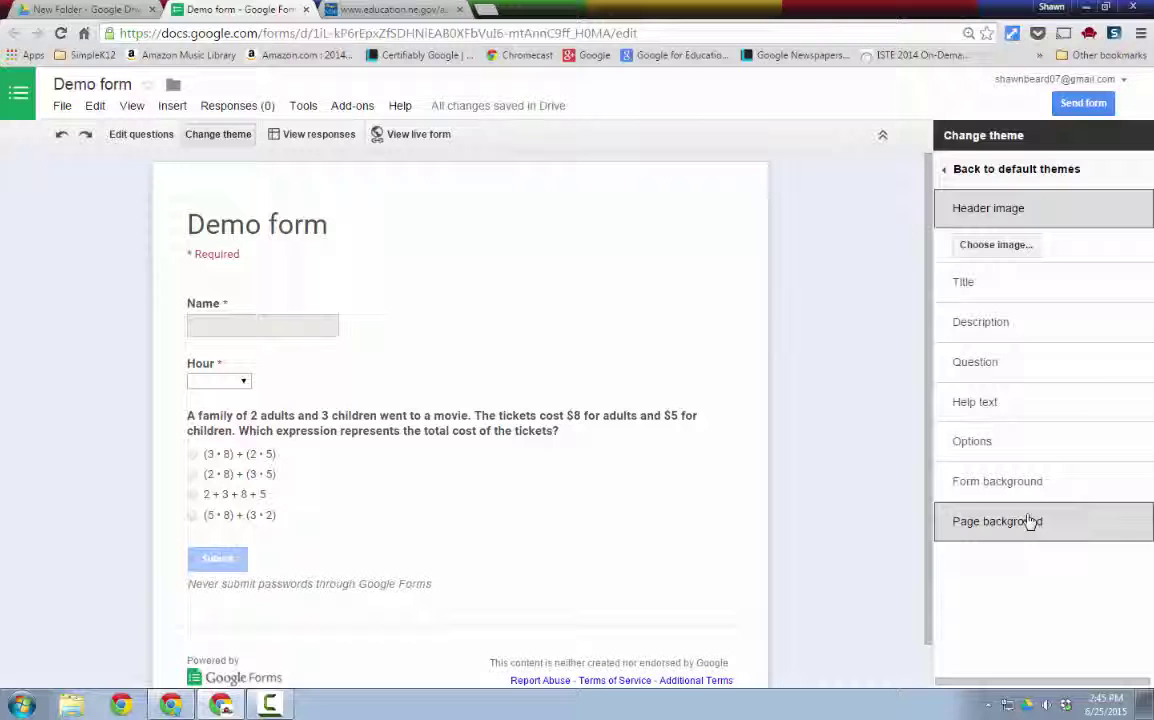
pyautogui.click(1015, 169)
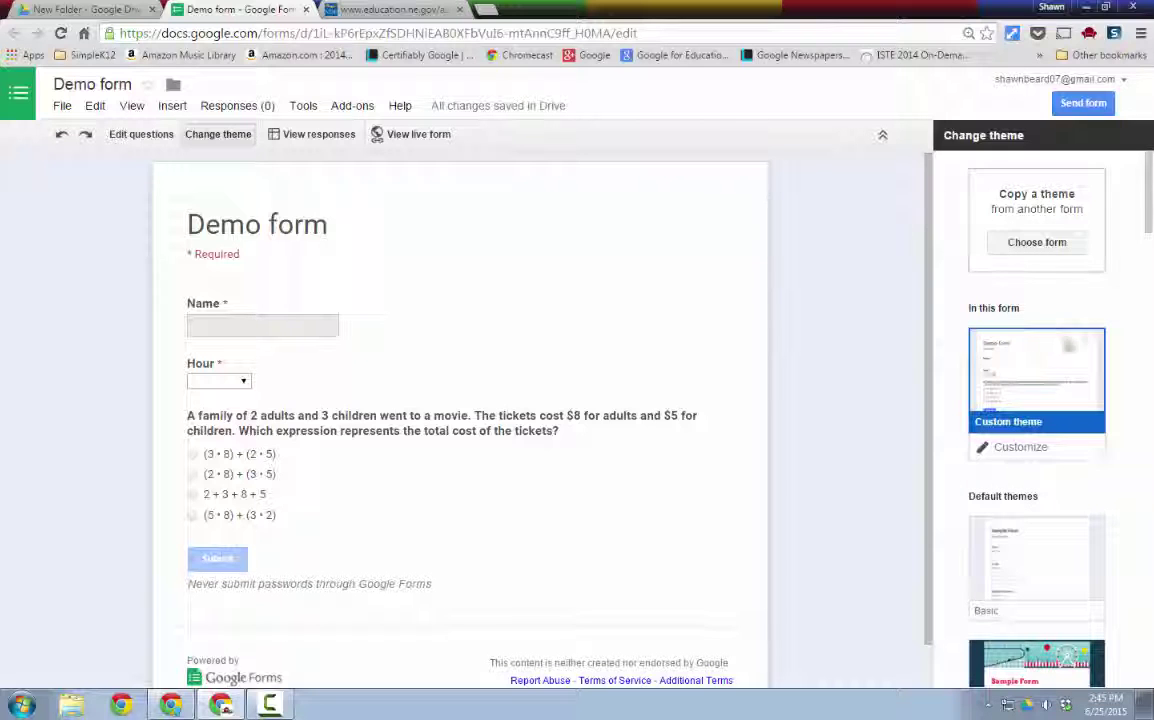
# - Apply the Cars & Trucks theme to the form
pyautogui.scroll(-5, 1040, 400)
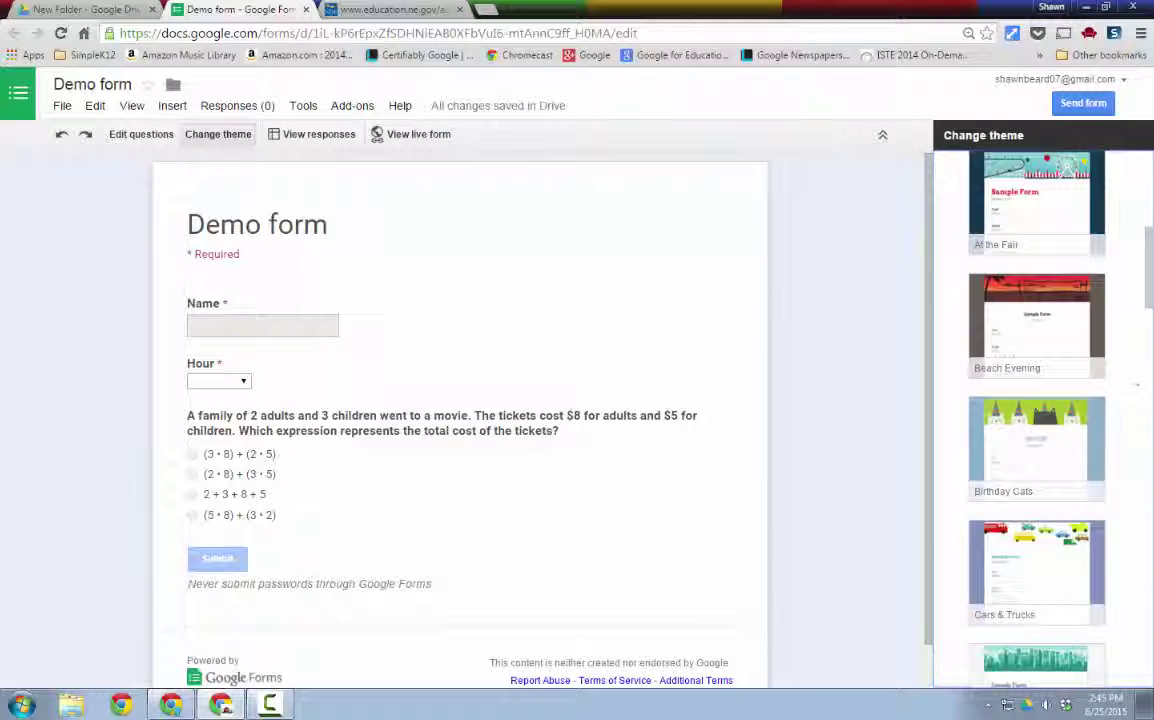
pyautogui.click(1050, 552)
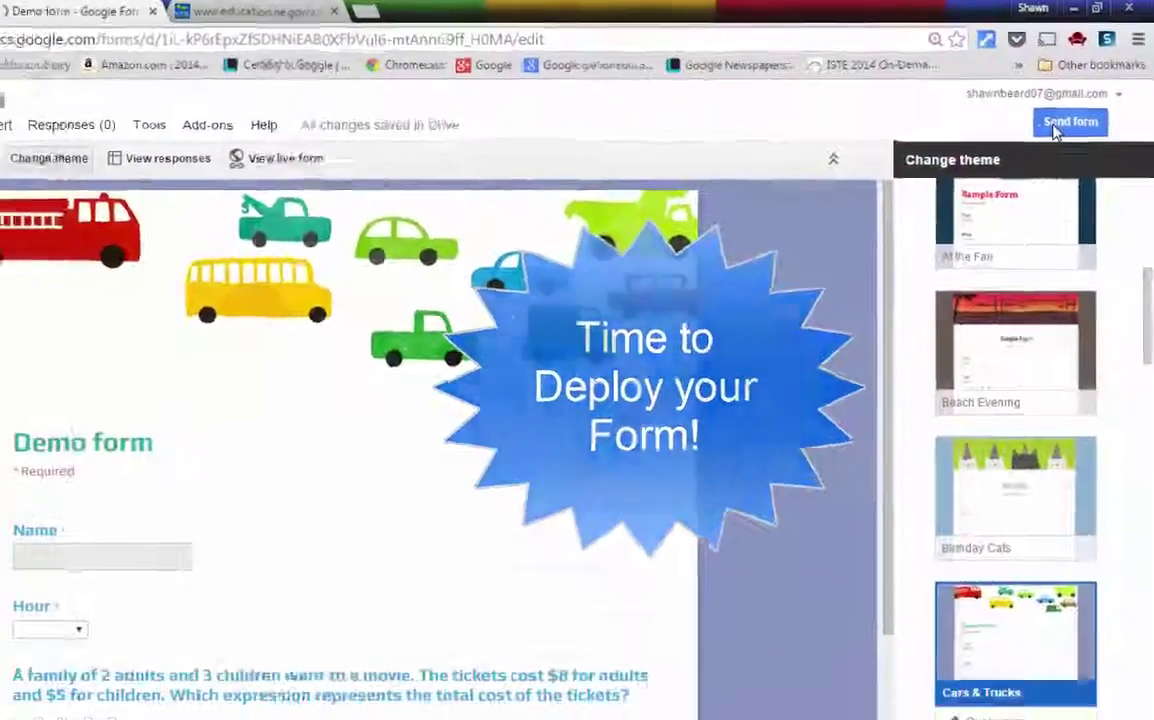
# - Open the form's sending options and switch the share link to a short URL
pyautogui.click(1040, 155)
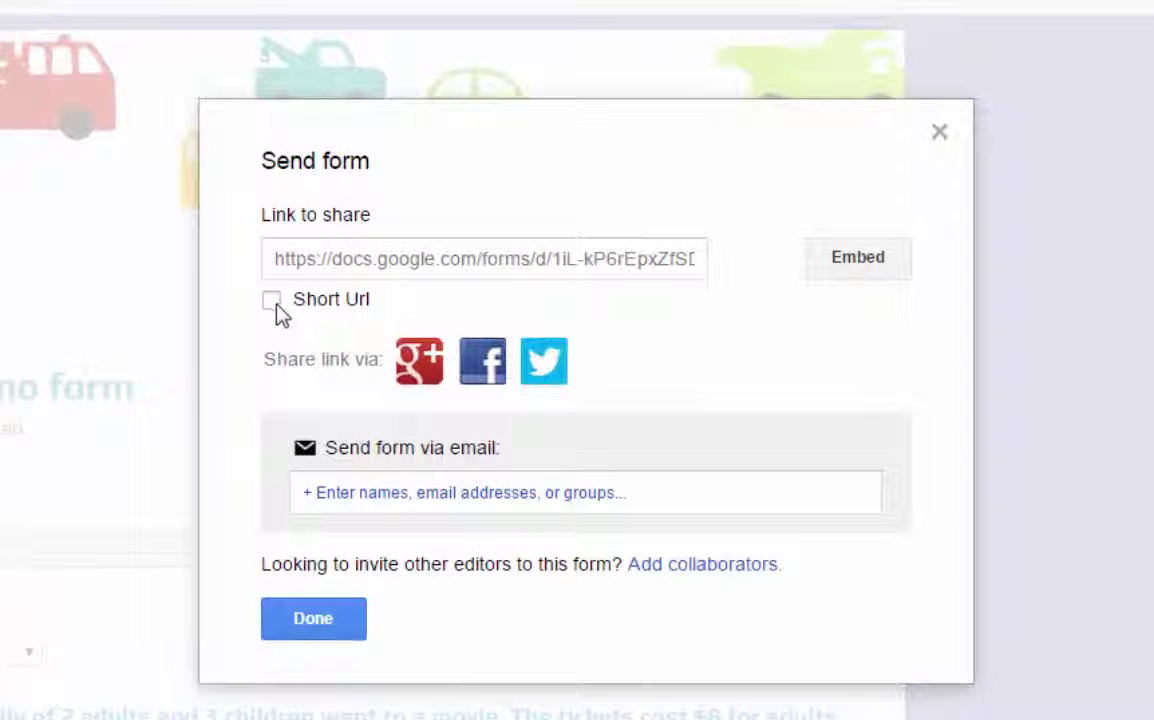
pyautogui.click(274, 303)
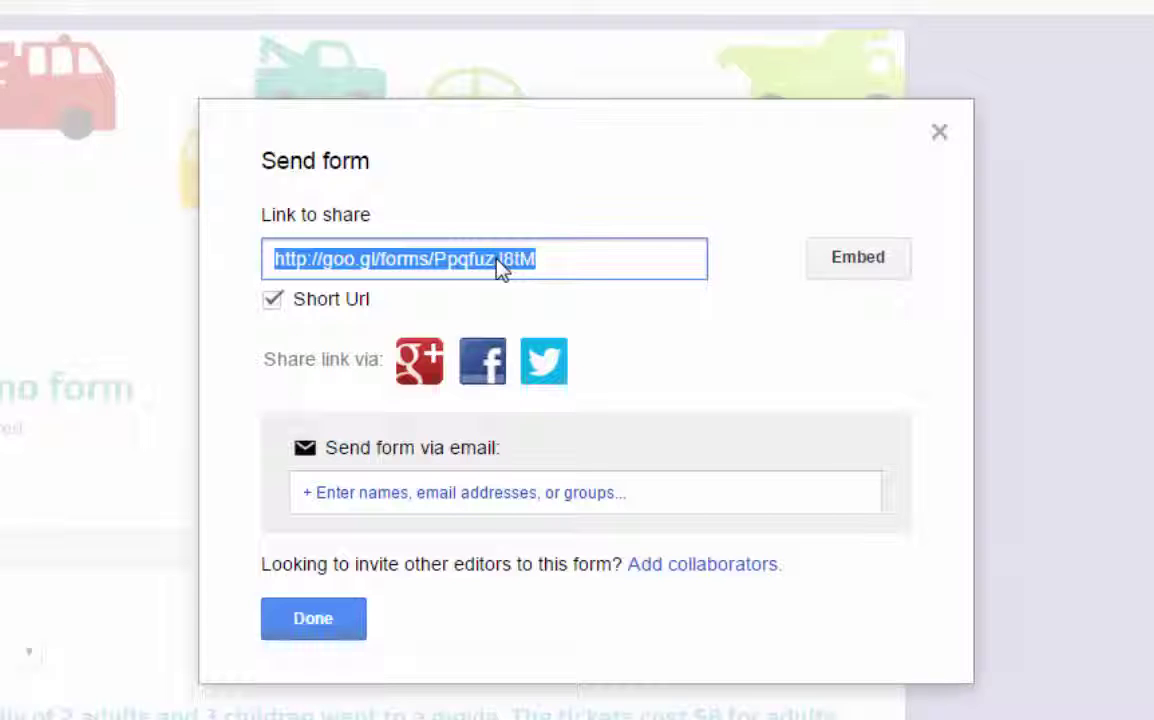
# - Open the form's embed options and copy the full HTML embed code at the 760 by 500 pixel size
pyautogui.click(845, 275)
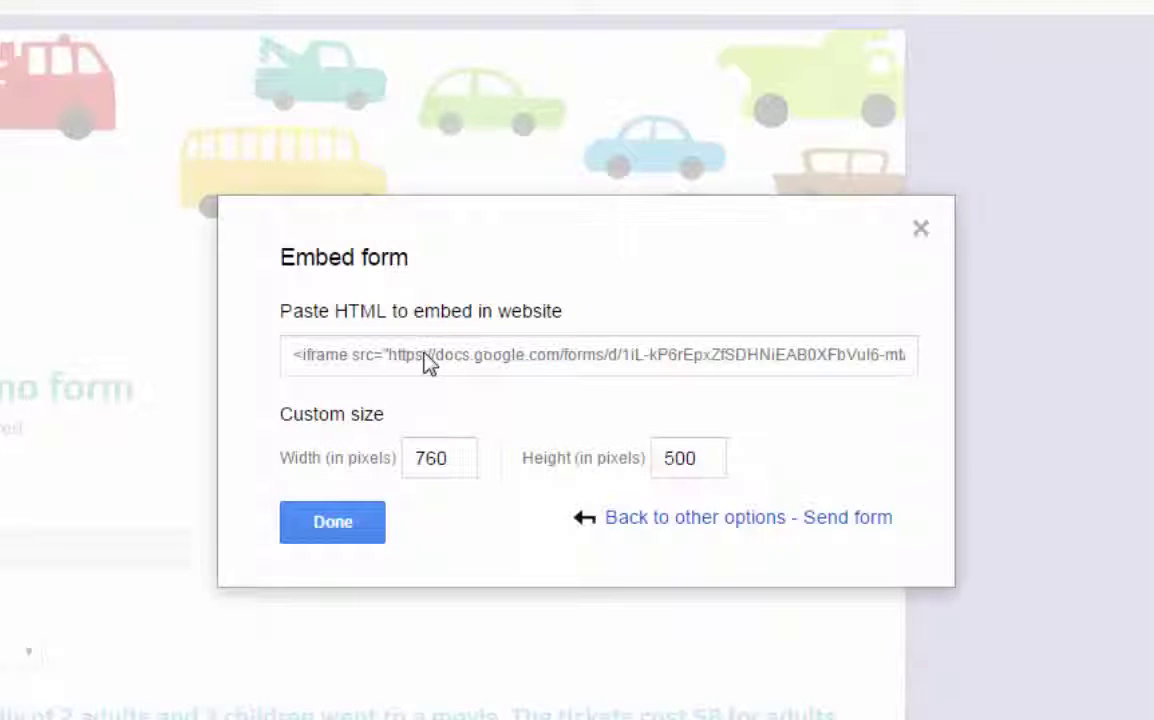
pyautogui.click(425, 362)
pyautogui.click(425, 355)
pyautogui.click(425, 355)
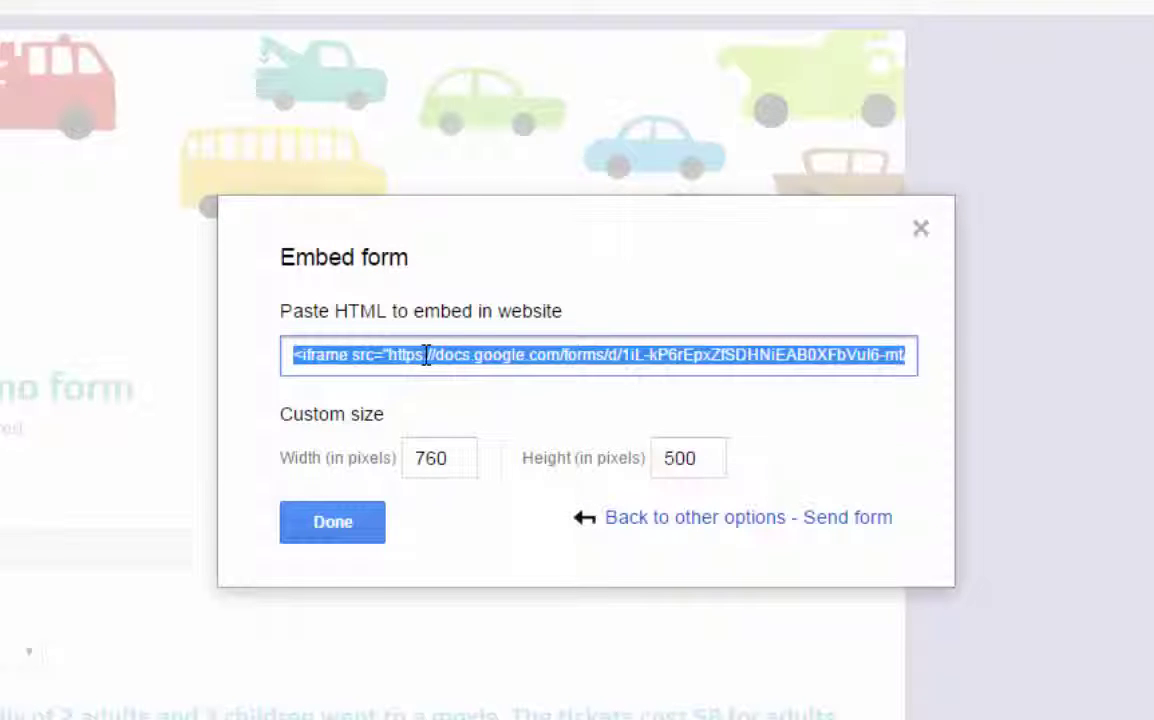
pyautogui.rightClick(423, 356)
pyautogui.click(488, 375)
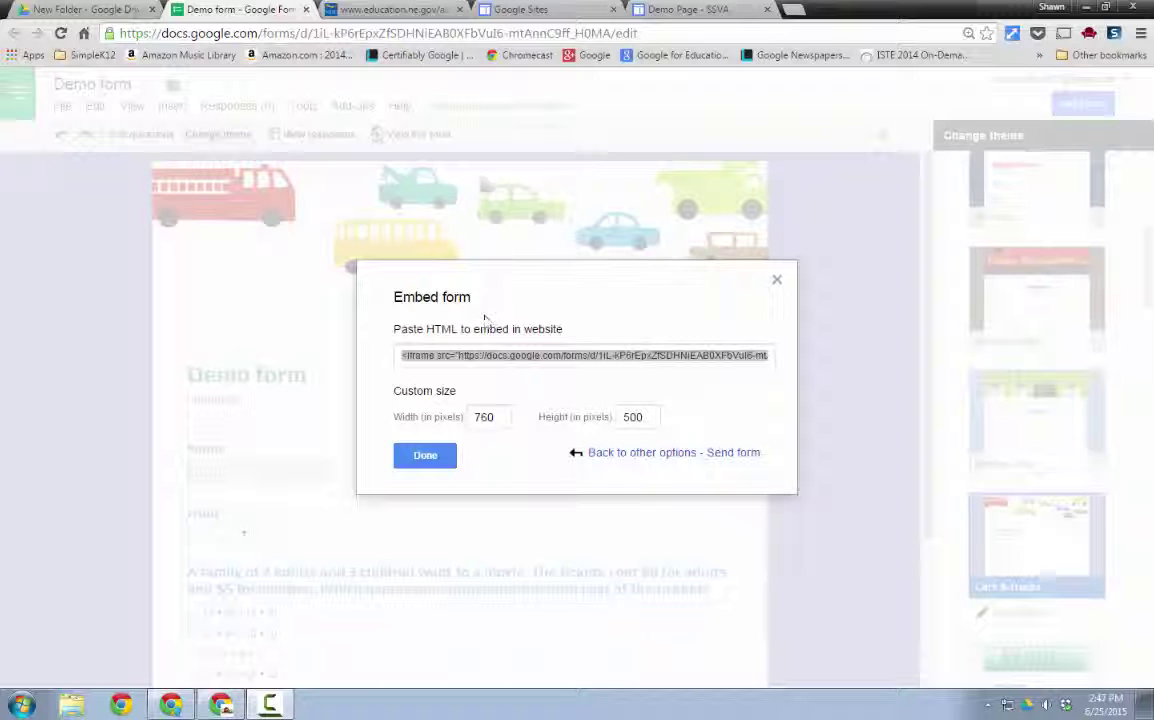
# - Switch to the SSVA site's Demo Page in Google Sites and start editing the page
pyautogui.click(664, 12)
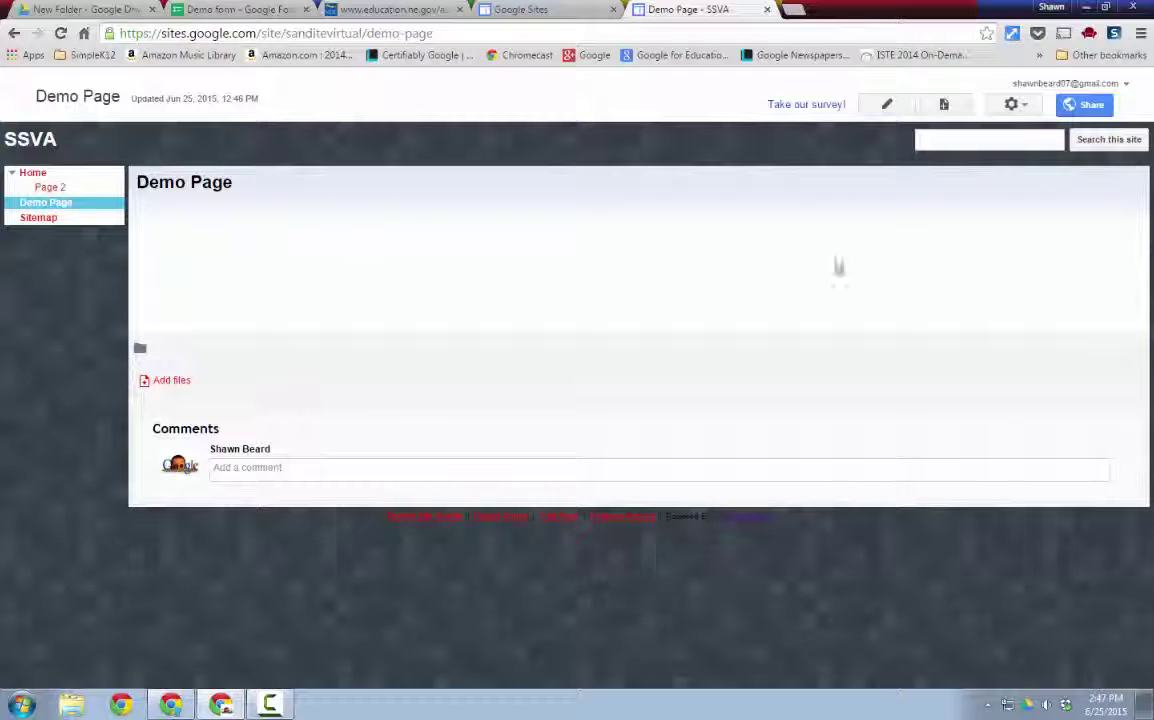
pyautogui.click(886, 106)
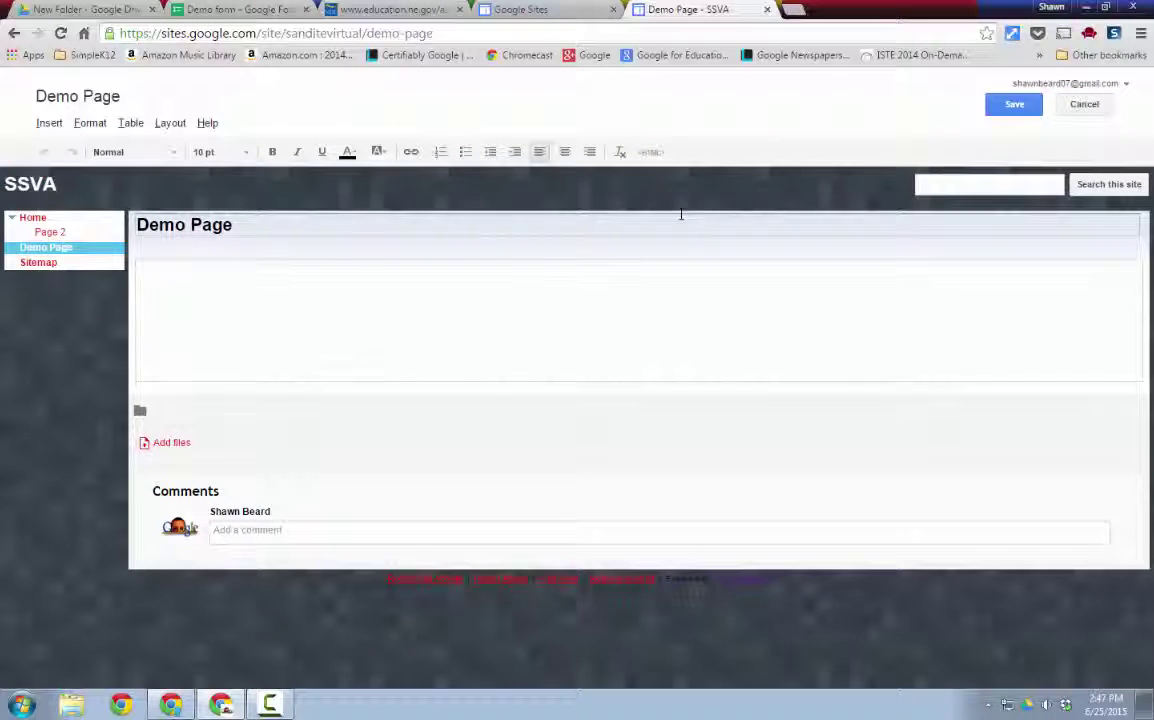
pyautogui.click(651, 153)
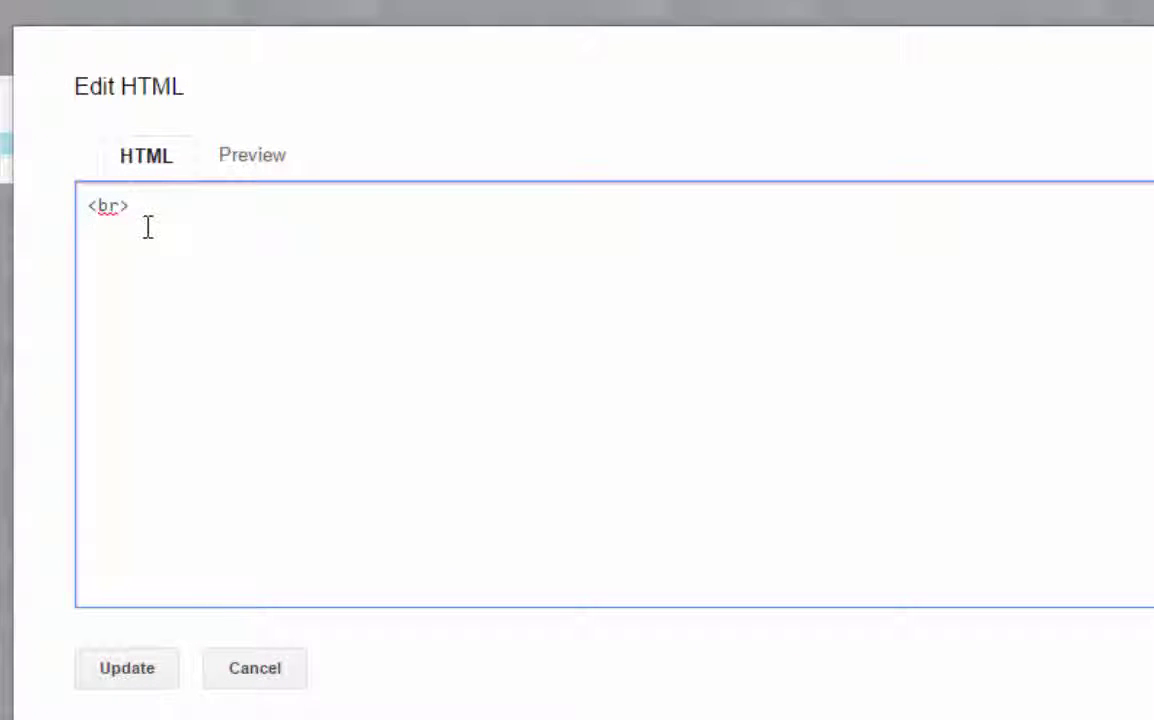
pyautogui.click(255, 690)
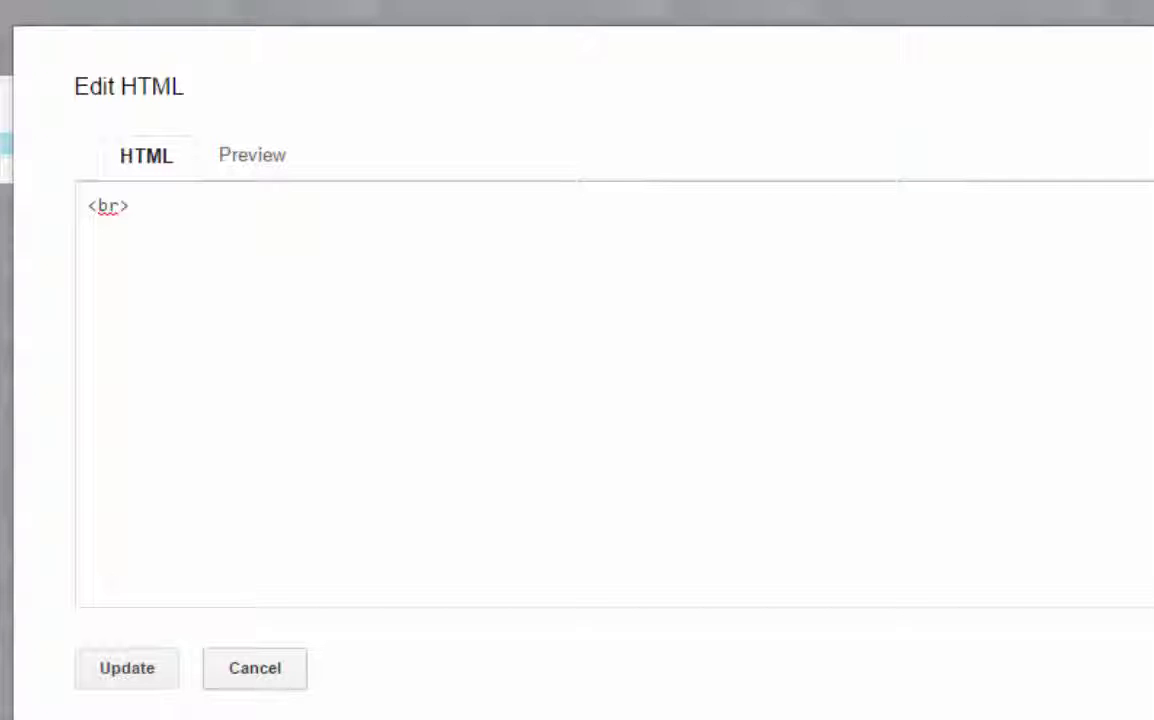
pyautogui.press('Escape')
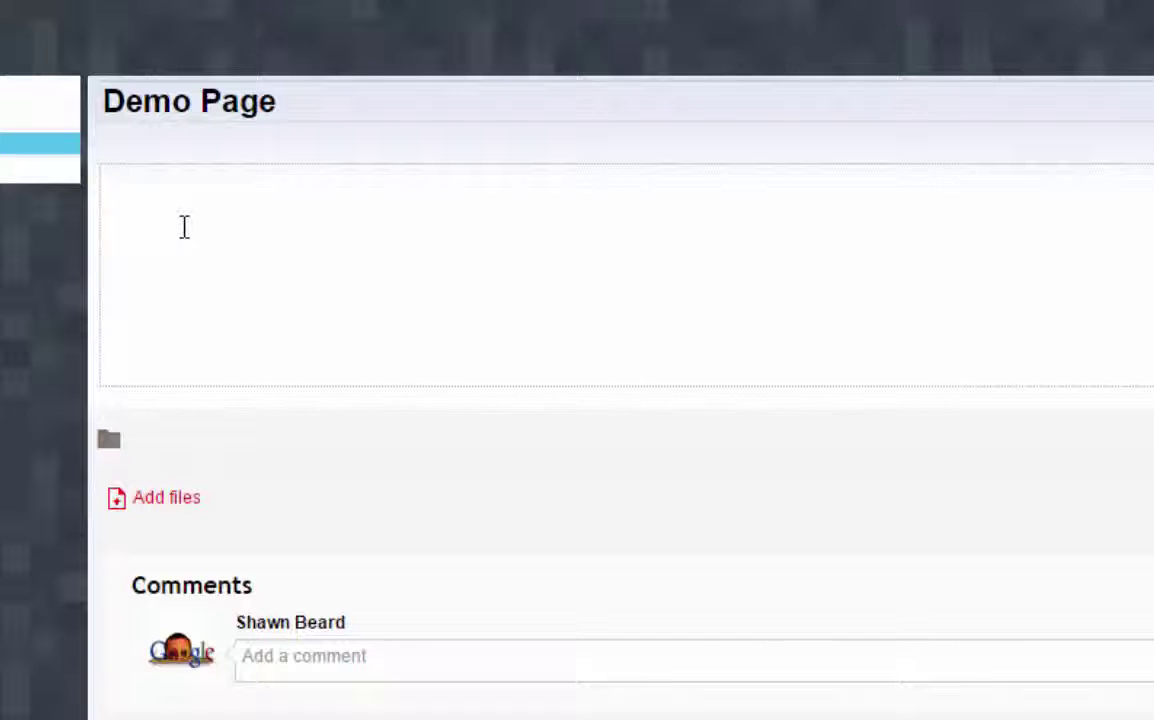
# - Add the placeholder text FROG to the Demo Page, replace it in the page's HTML with the copied form embed code, and save the page
pyautogui.write('FROG')
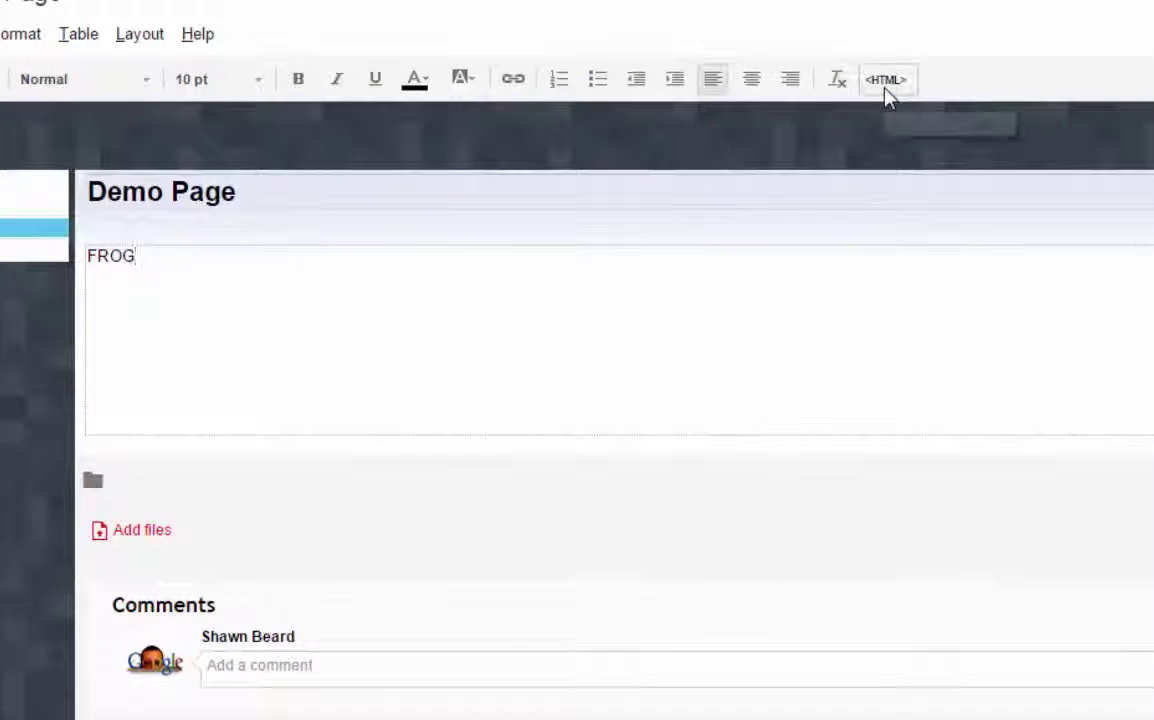
pyautogui.click(885, 82)
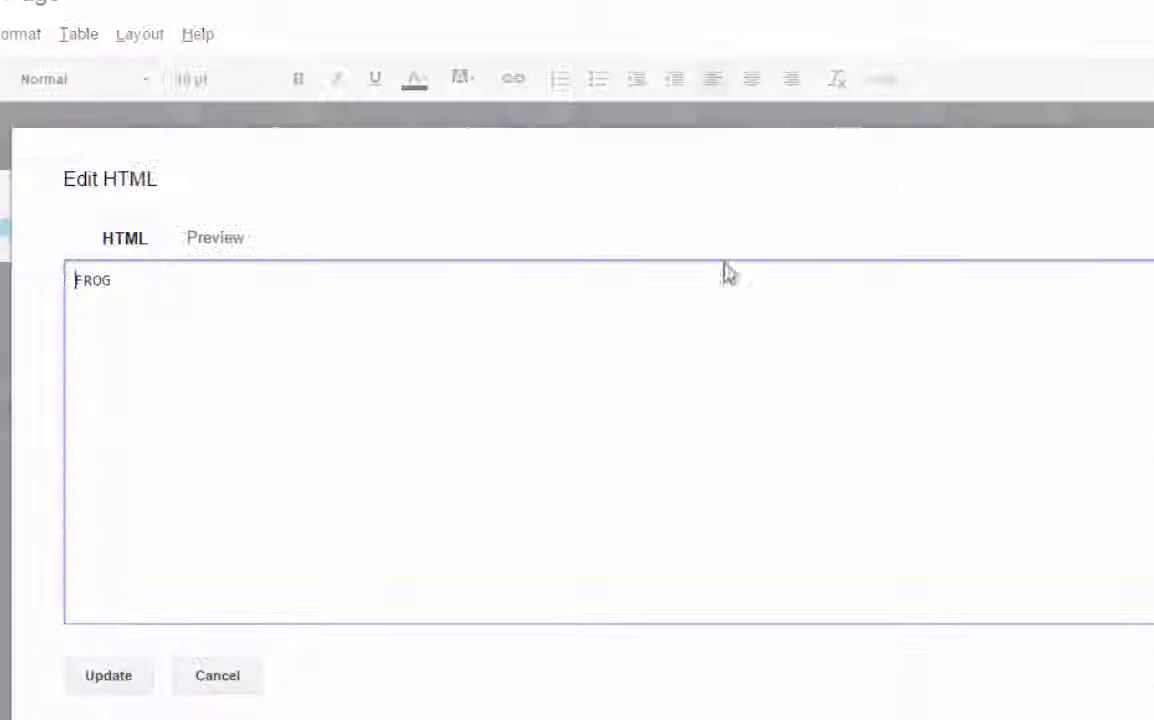
pyautogui.doubleClick(77, 281)
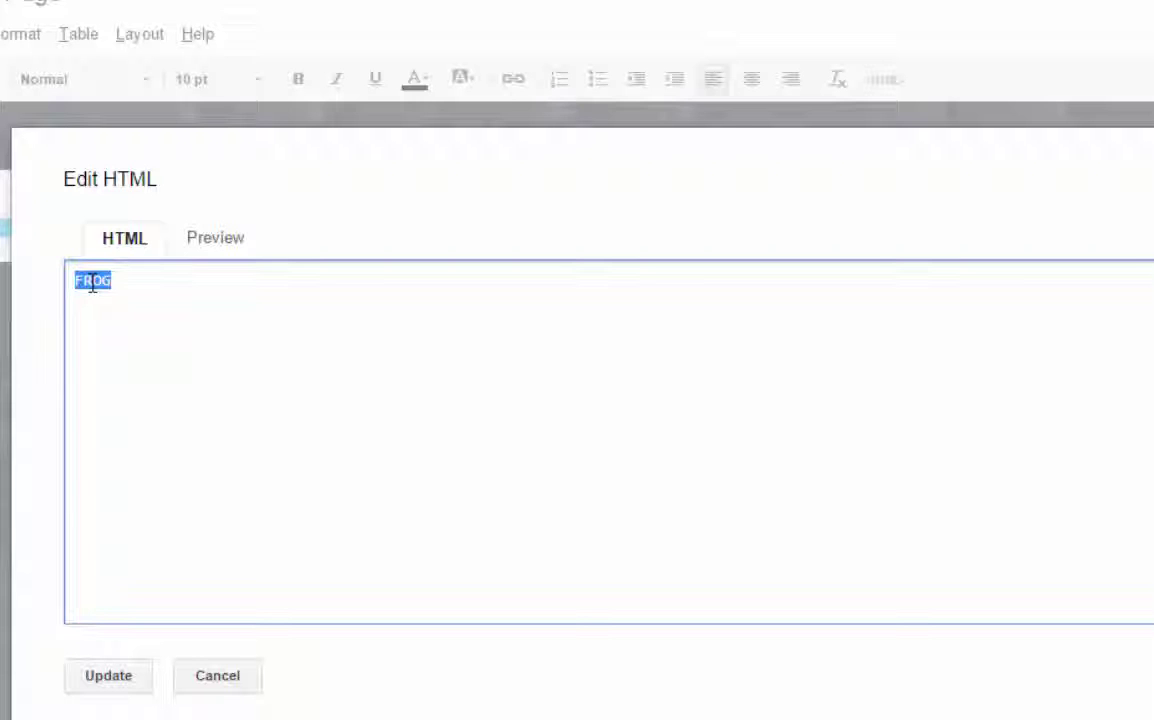
pyautogui.hotkey('ctrl', 'v')
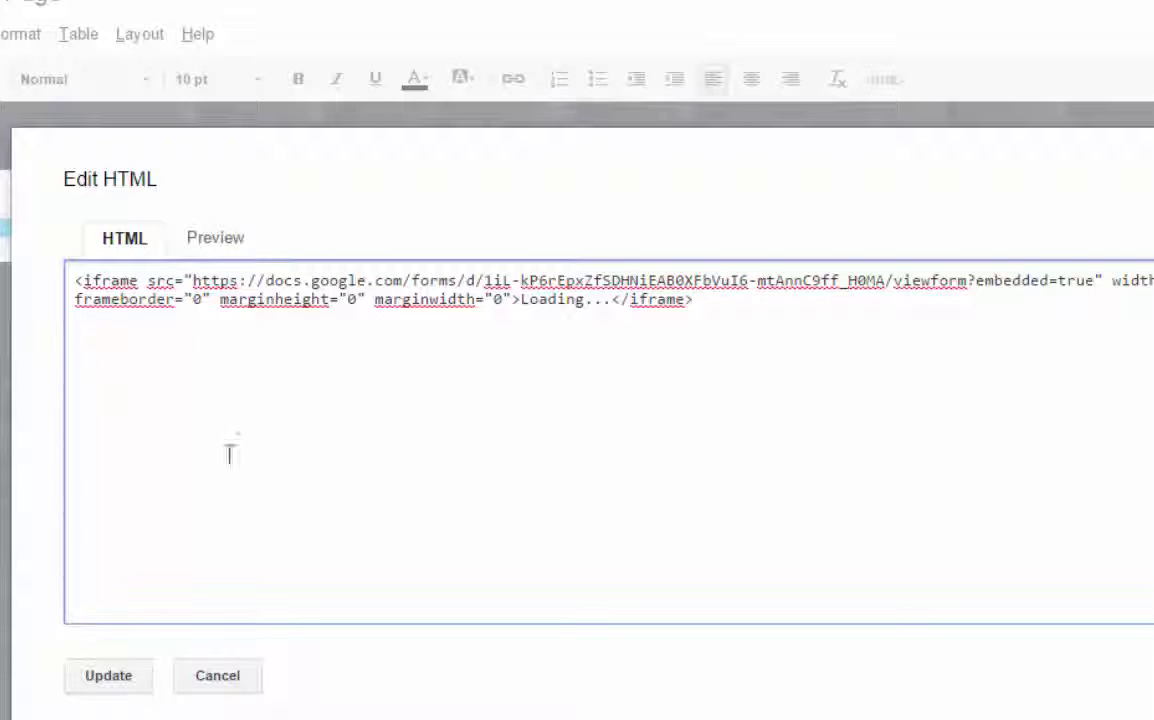
pyautogui.click(128, 684)
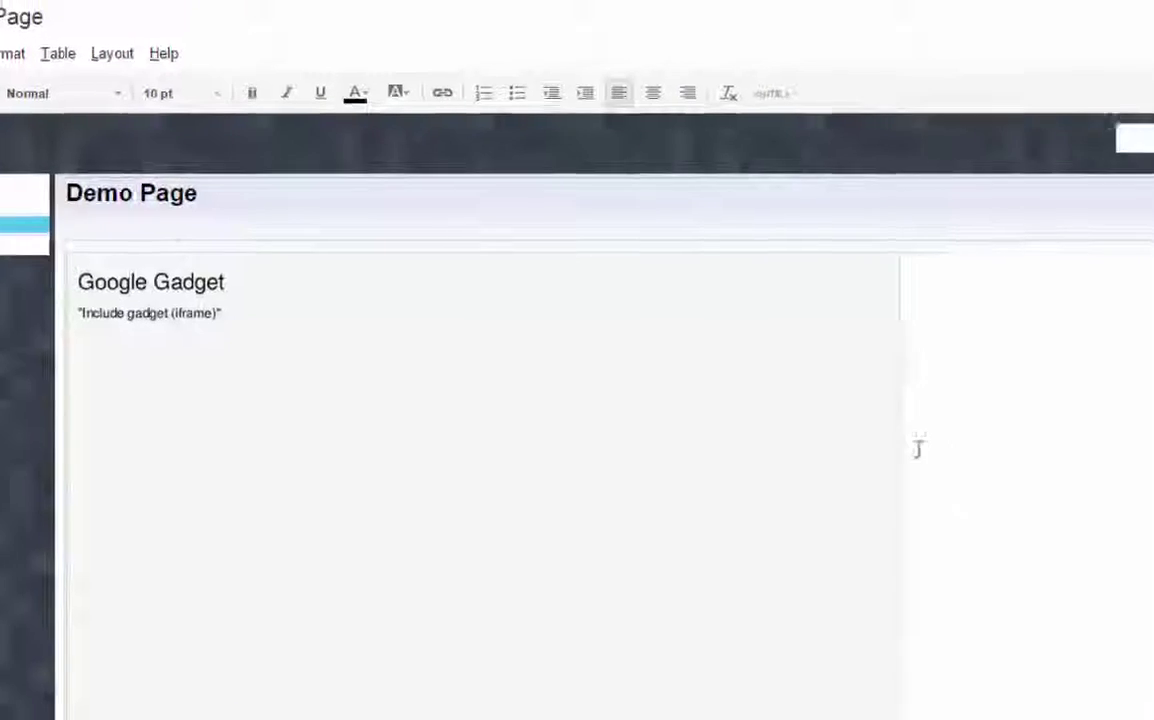
pyautogui.click(1093, 56)
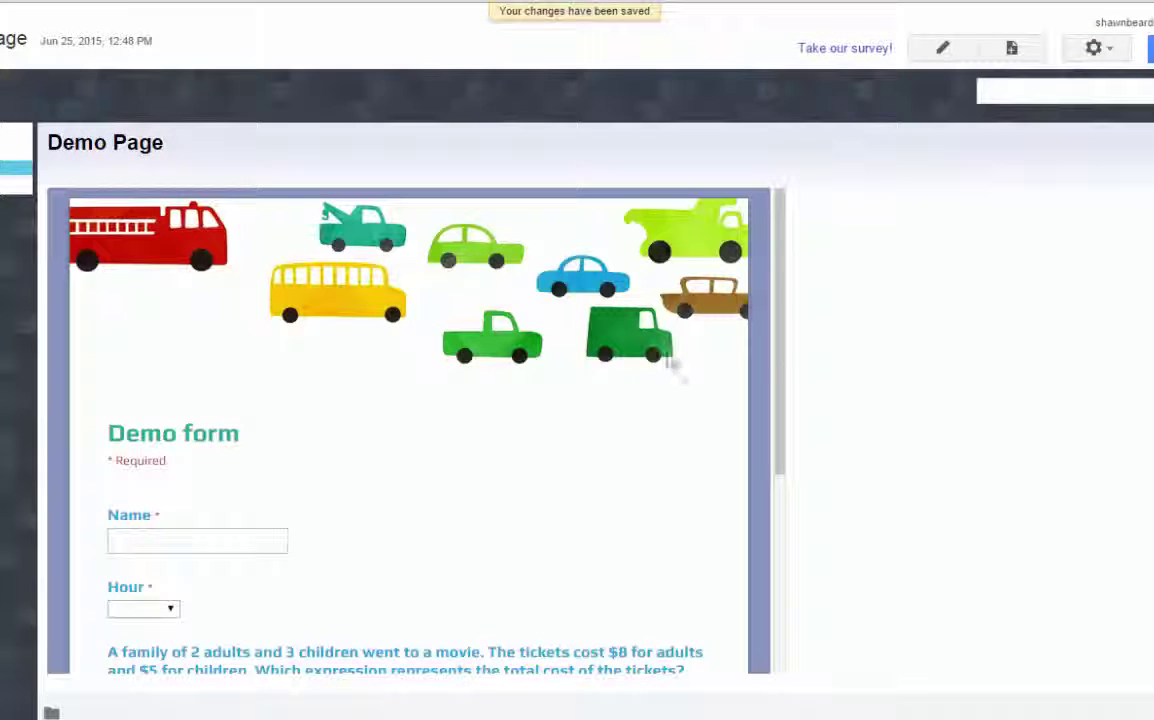
pyautogui.moveTo(783, 348); pyautogui.dragTo(780, 314)
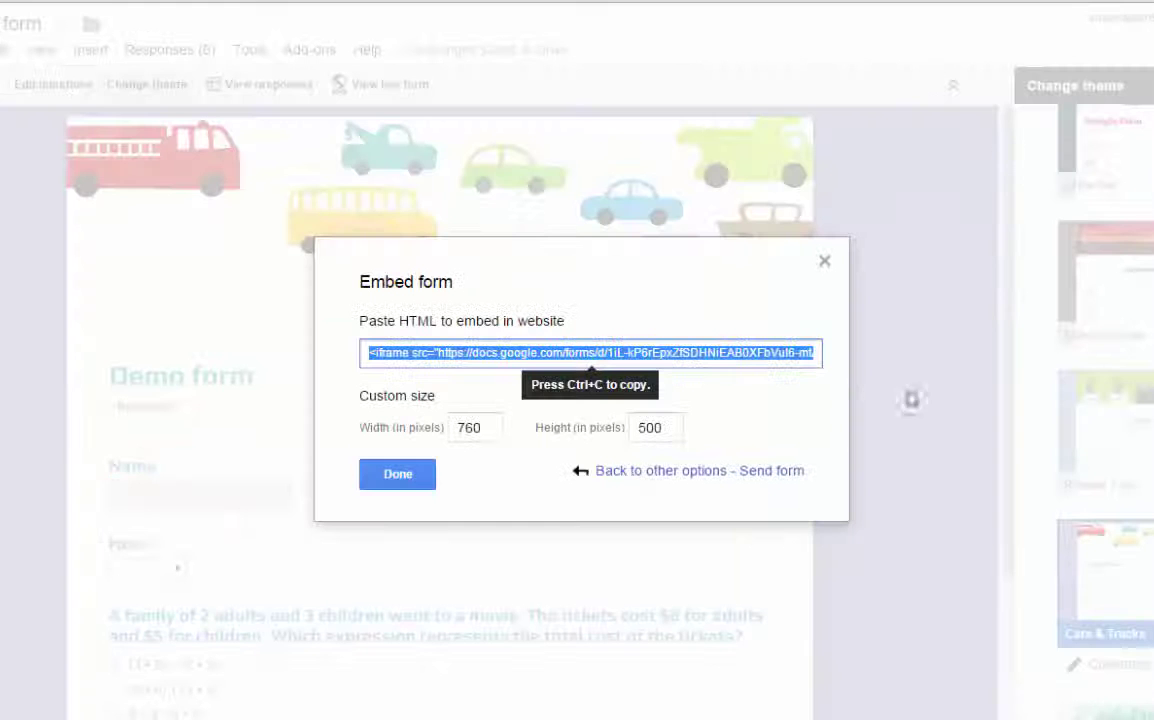
# - Return to the Demo form, open its response spreadsheet, and widen the column for the movie ticket question
pyautogui.click(398, 474)
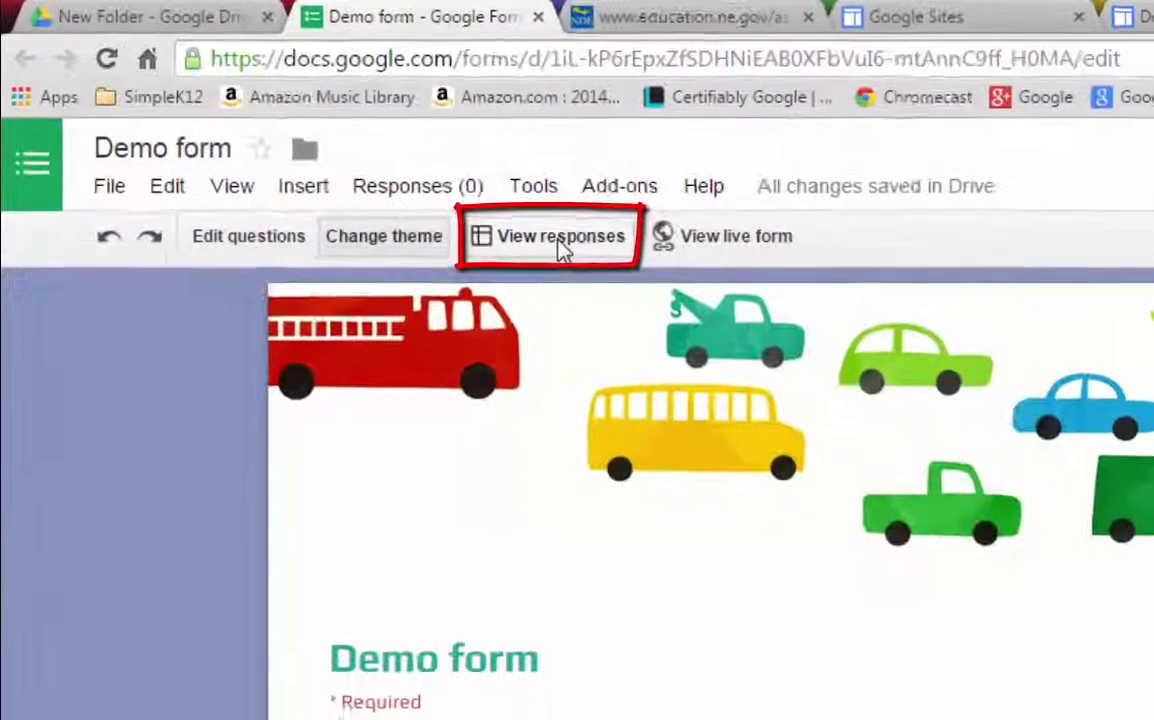
pyautogui.click(598, 260)
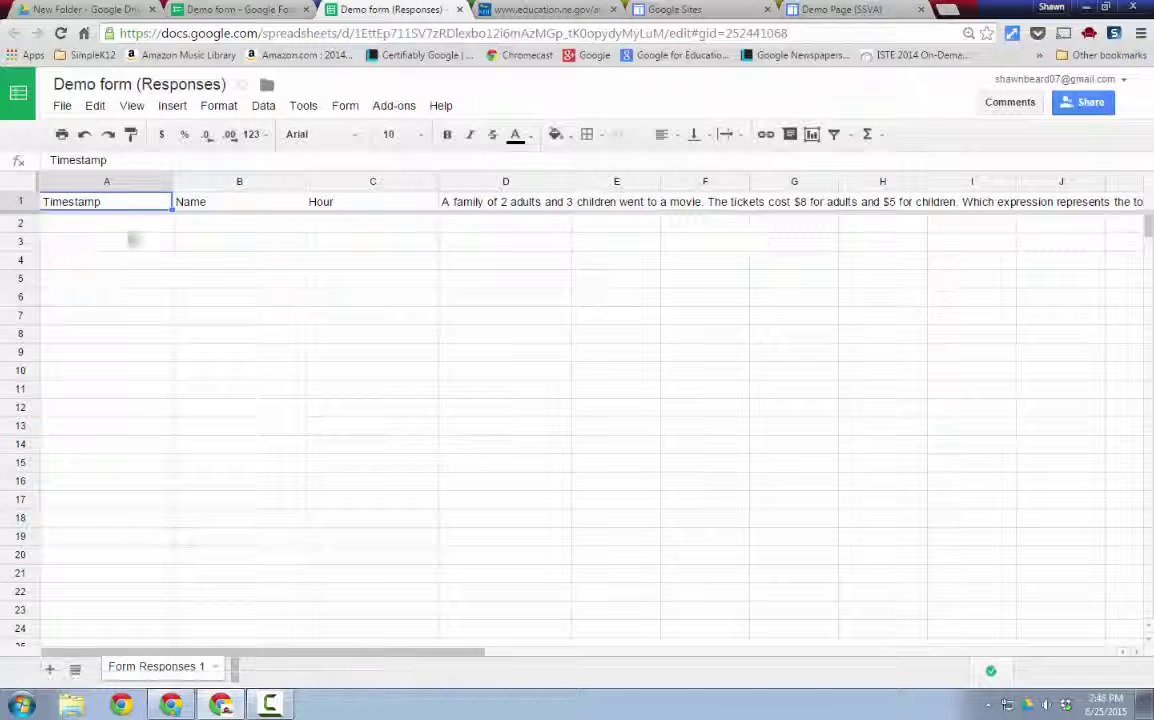
pyautogui.moveTo(572, 182); pyautogui.dragTo(683, 181)
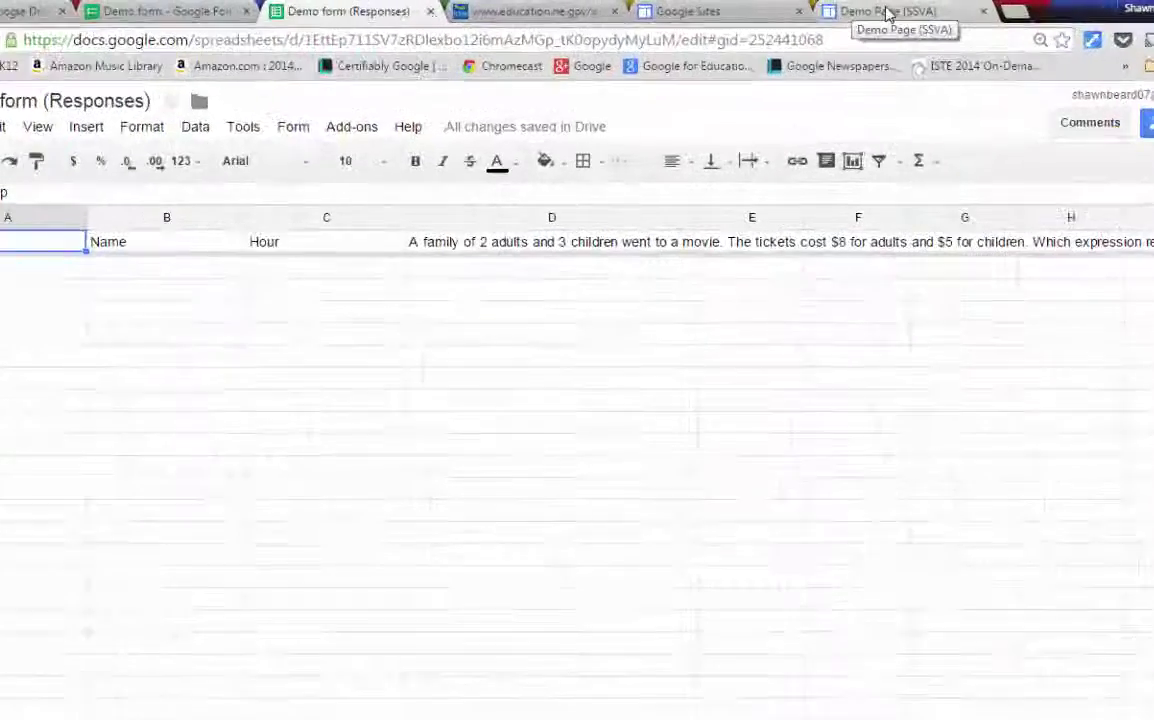
# - On the Demo Page, submit a form response as Student in Period 1 answering (2 • 8) + (3 • 5), and return to the response spreadsheet
pyautogui.click(886, 12)
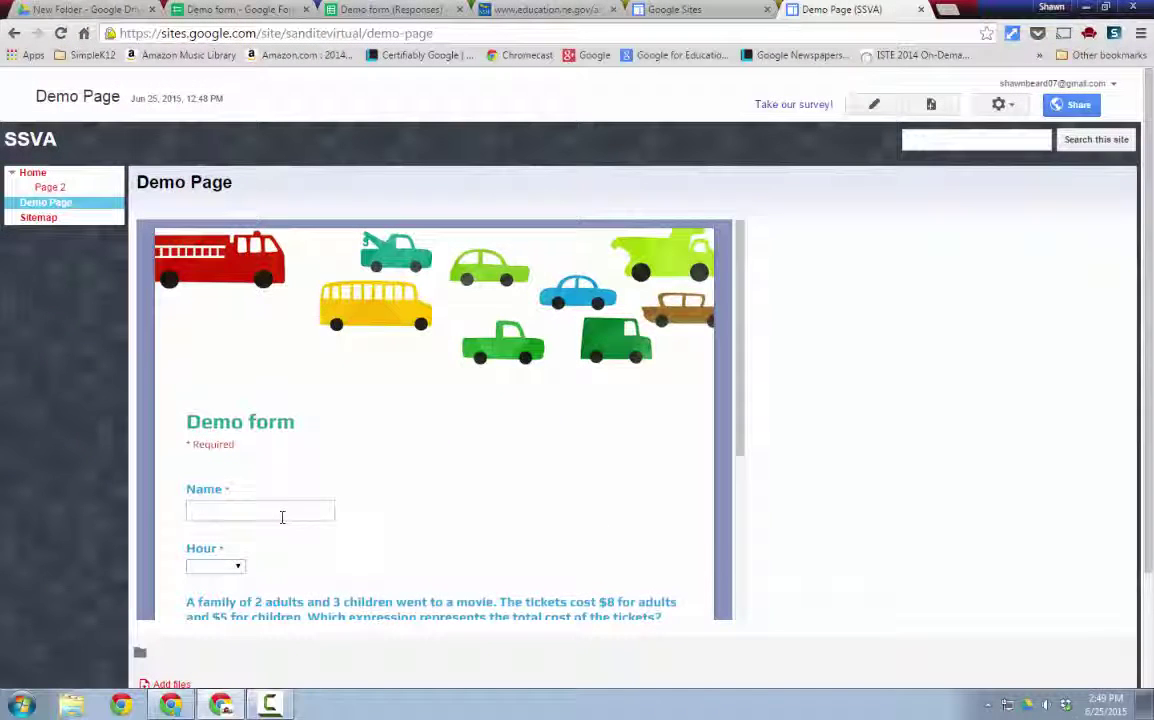
pyautogui.click(282, 517)
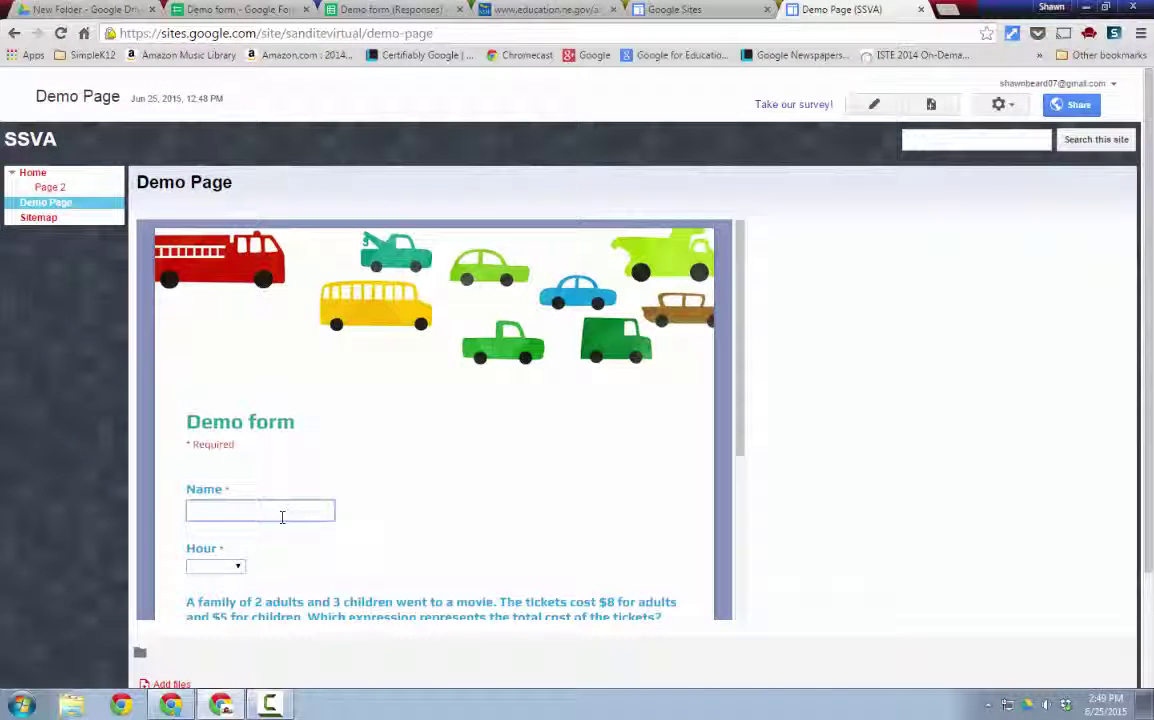
pyautogui.scroll(-1, 250, 505)
pyautogui.click(224, 486)
pyautogui.click(210, 514)
pyautogui.scroll(-1, 276, 518)
pyautogui.click(192, 515)
pyautogui.click(218, 577)
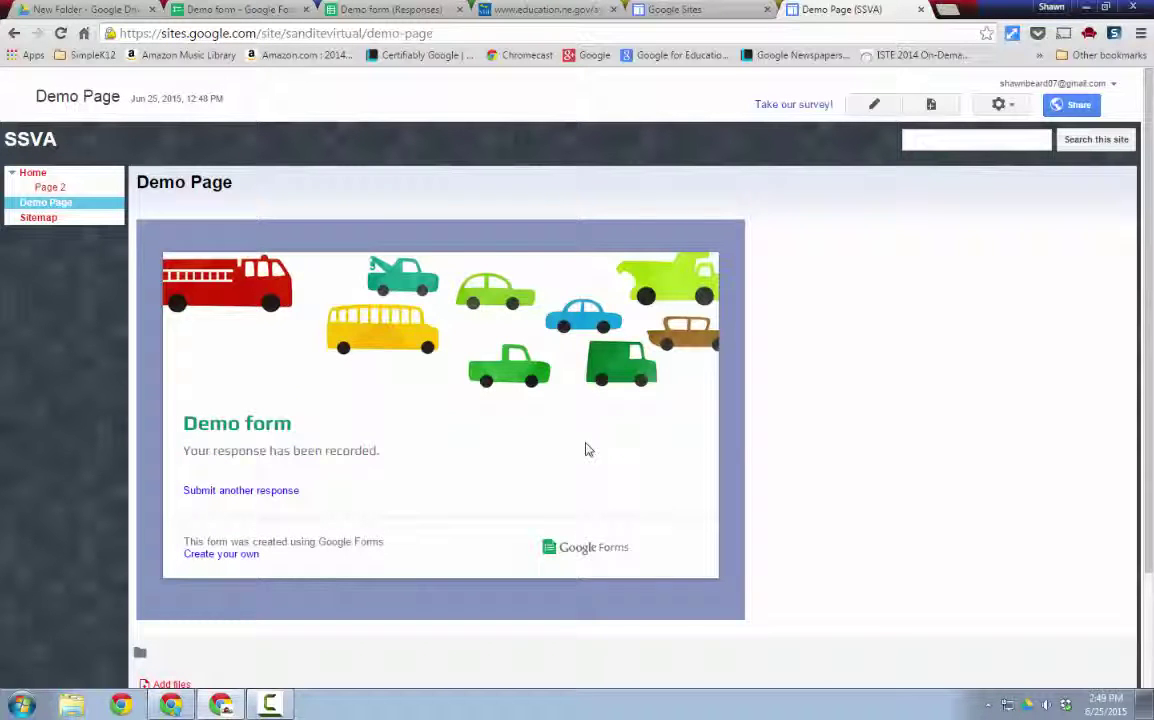
pyautogui.click(390, 10)
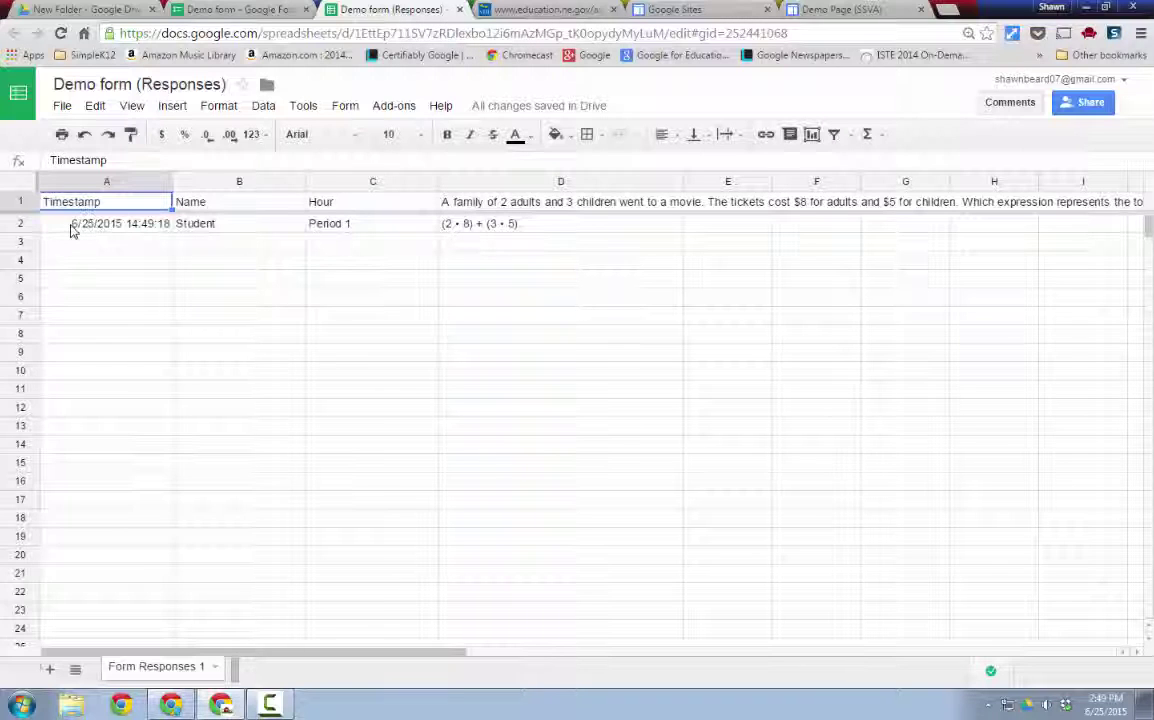